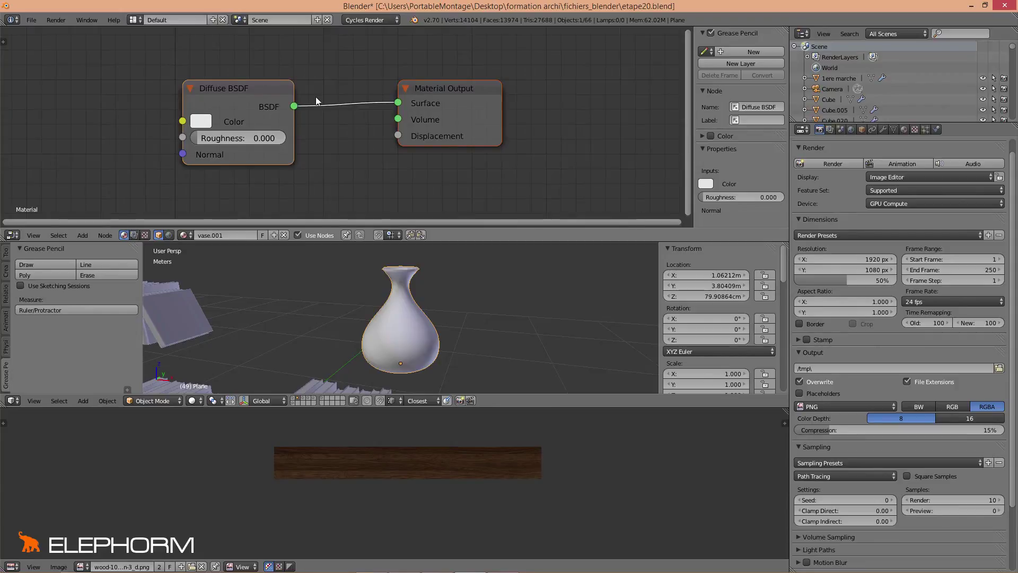
Step: Nudge the Diffuse BSDF node, centre the 3D view on the selected vase and switch it to rendered shading
scroll(322, 98, down, 4)
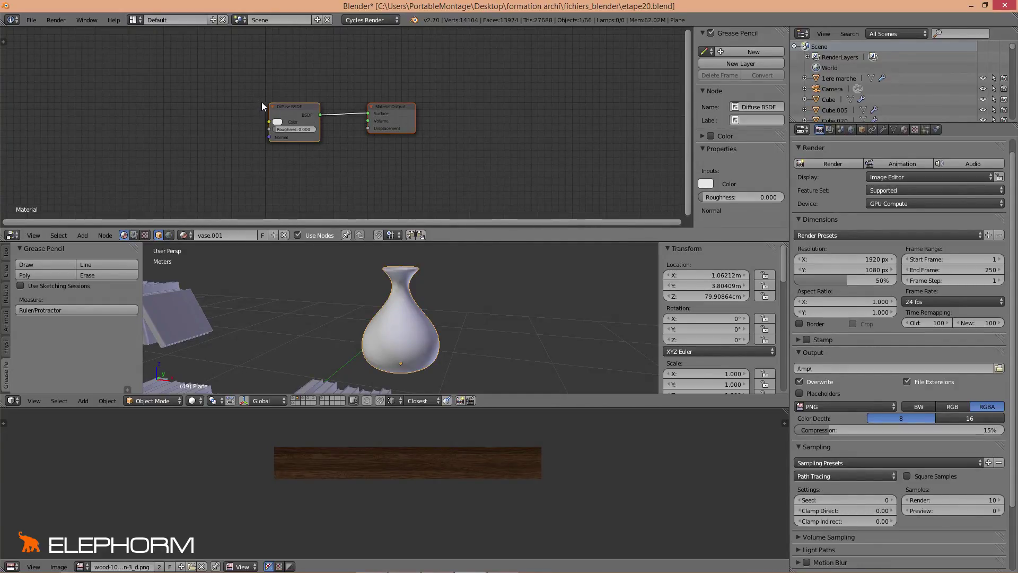
drag(280, 106, 285, 100)
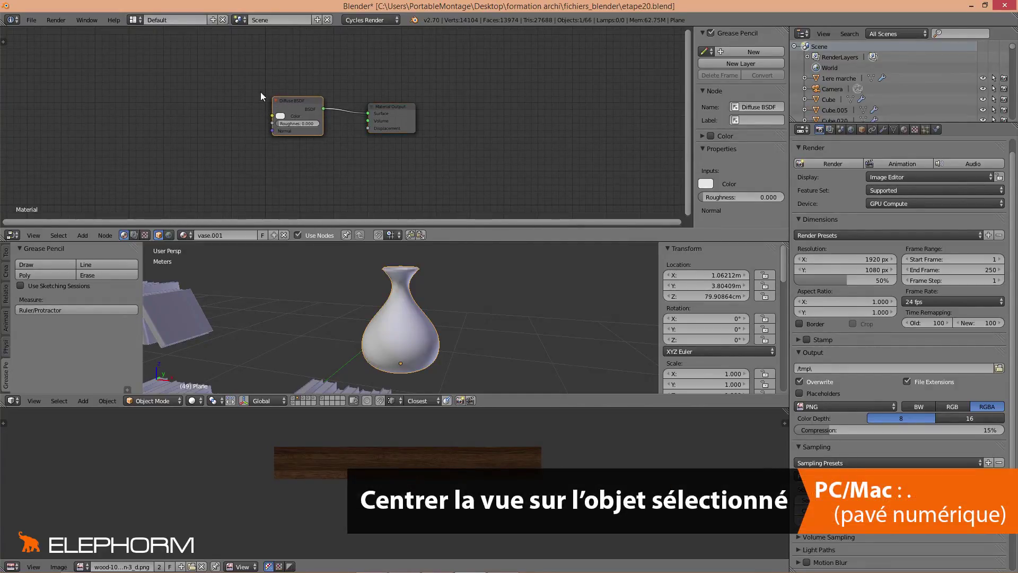
key(KP_Decimal)
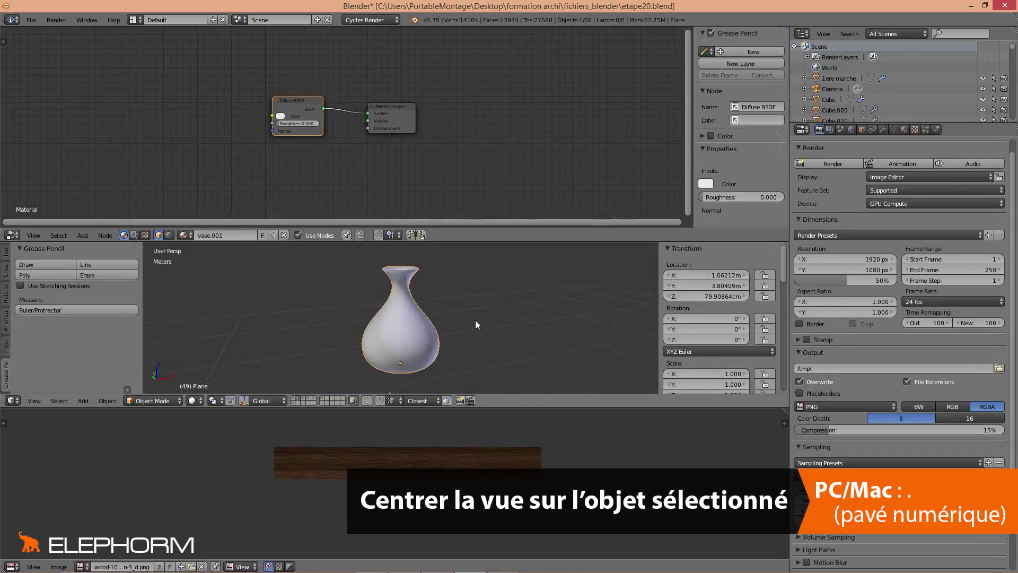
click(195, 401)
click(212, 331)
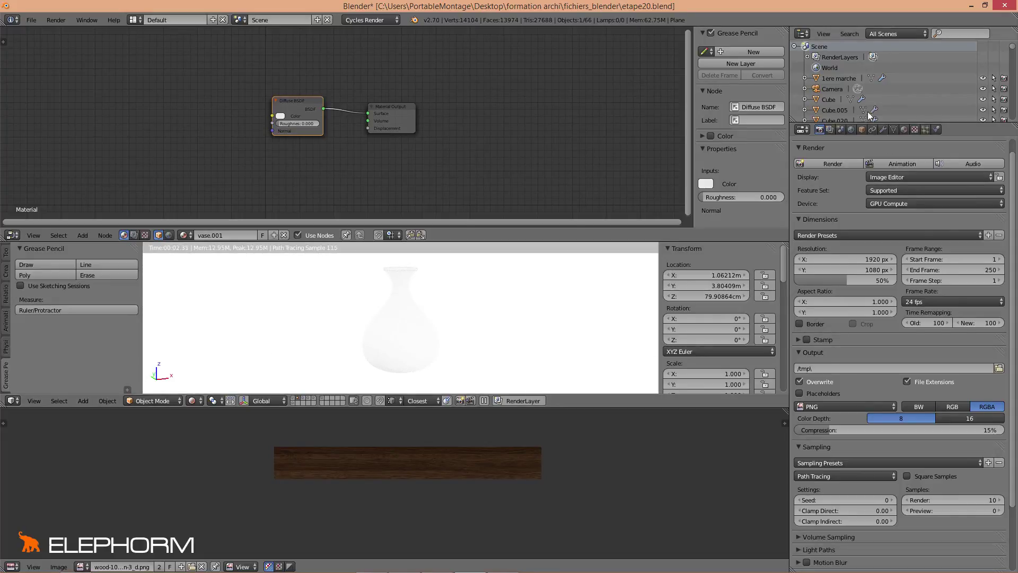
Step: Lower the world background's surface strength to 0.8
click(853, 130)
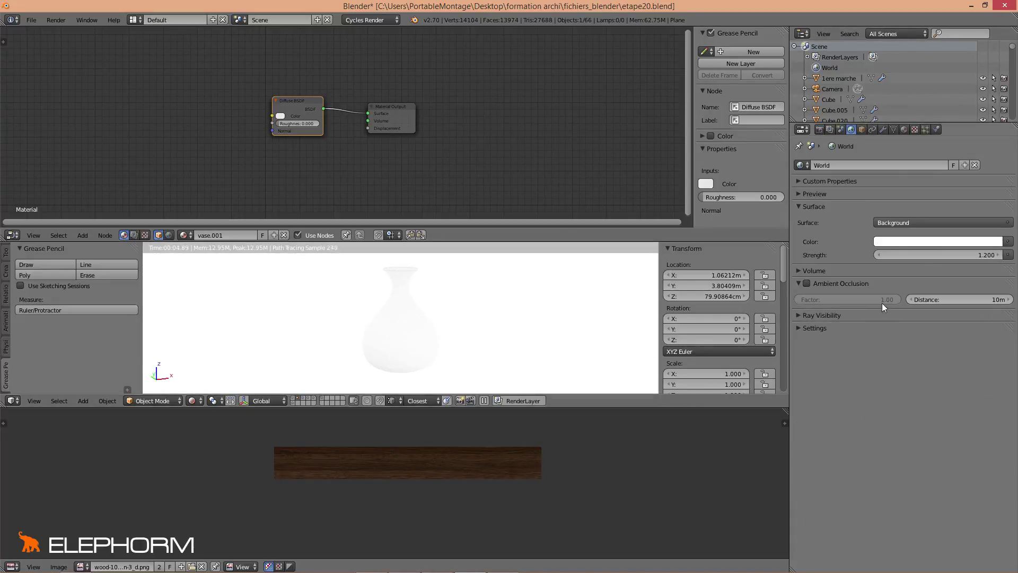
click(878, 255)
click(878, 256)
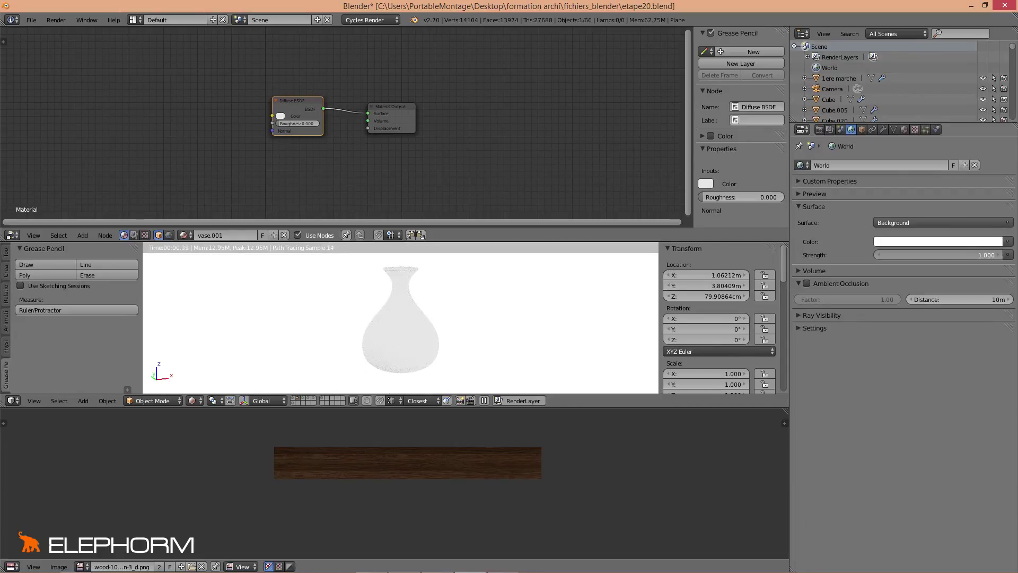
click(878, 255)
click(877, 255)
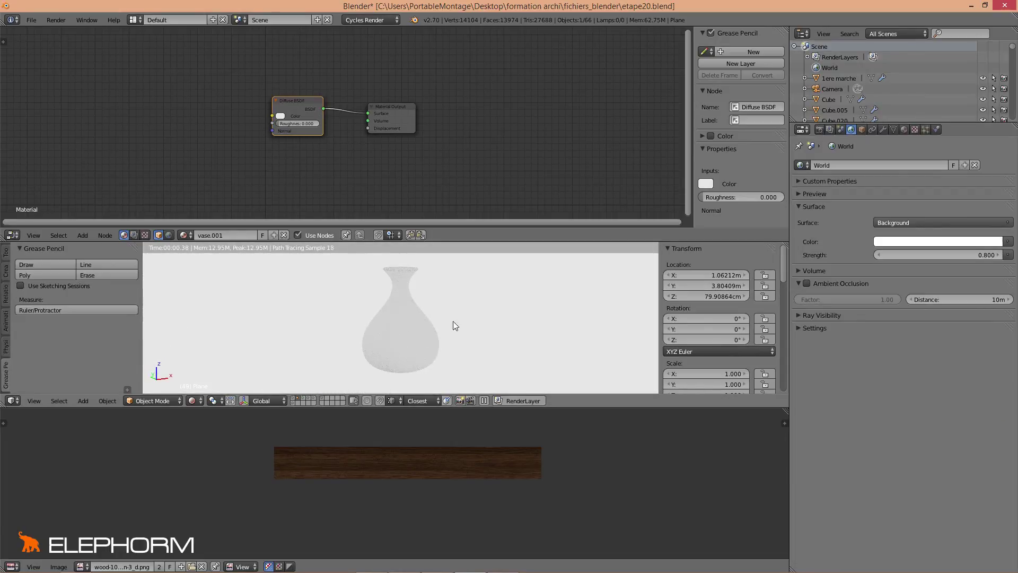
Step: Move the Material Output node away to make room and add a Glossy BSDF shader beneath the Diffuse BSDF node
drag(405, 116, 478, 124)
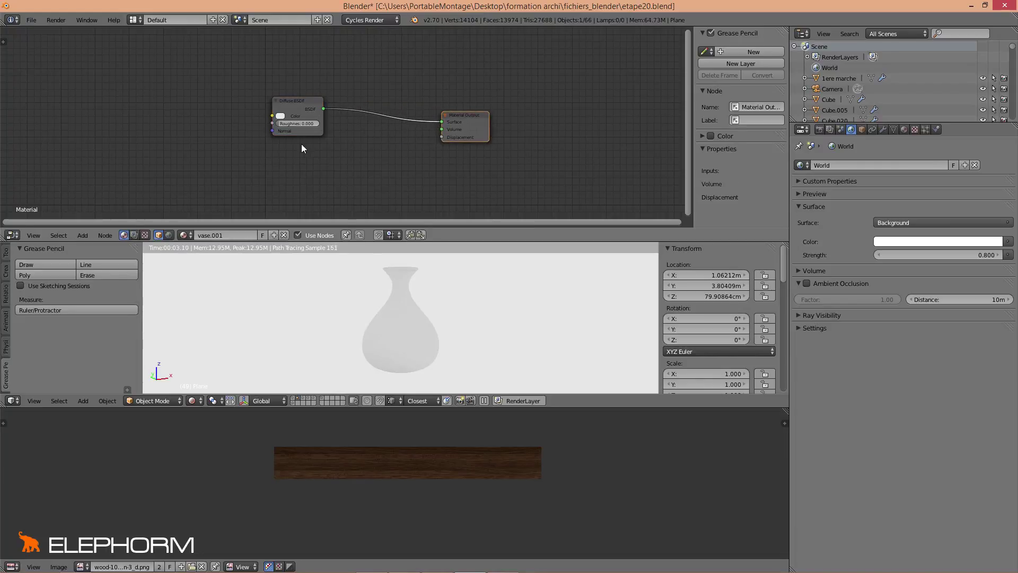
middle_drag(314, 154, 324, 143)
scroll(321, 139, up, 1)
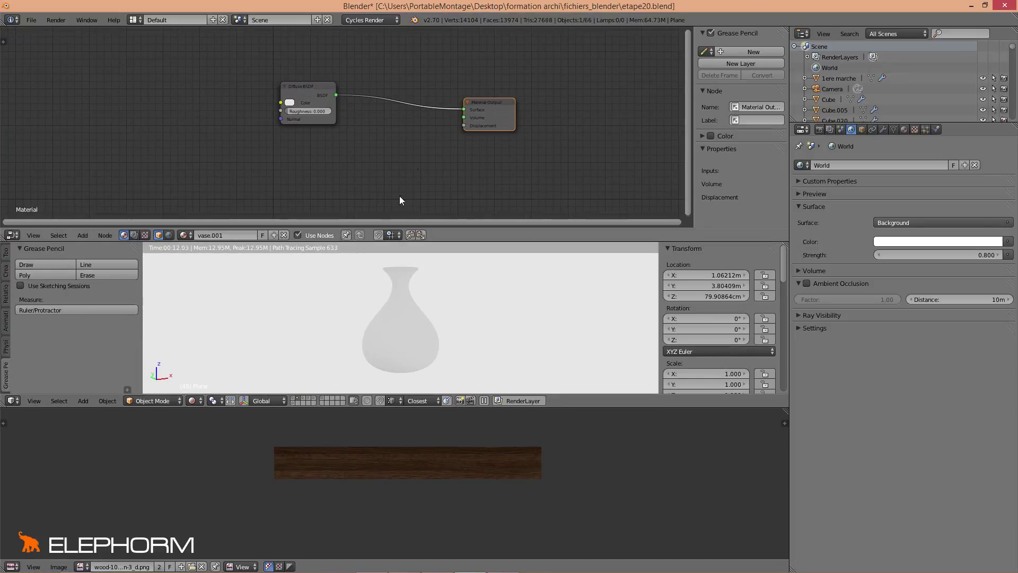
scroll(326, 139, up, 1)
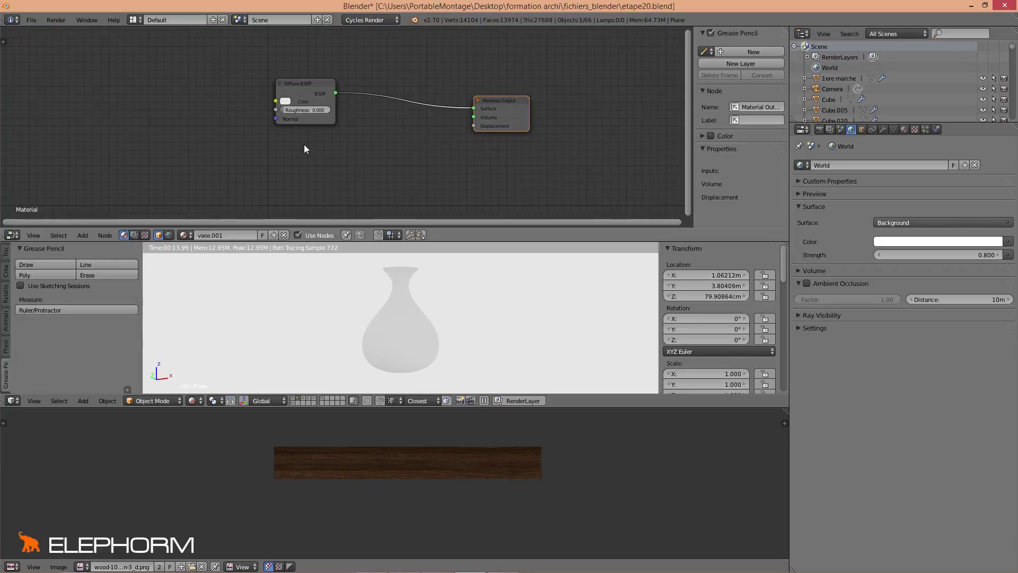
key(shift+a)
mouse_move(289, 113)
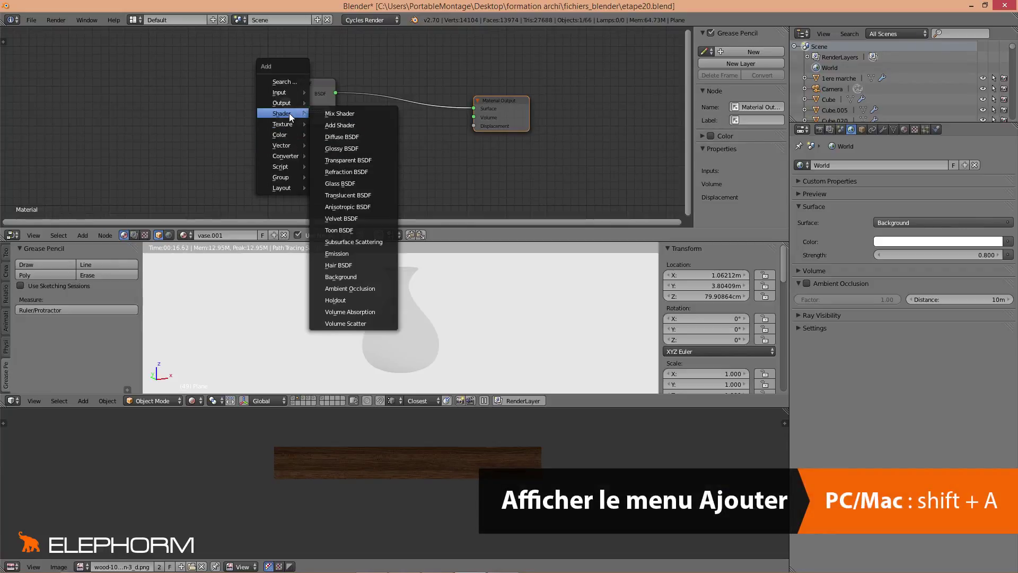
click(342, 148)
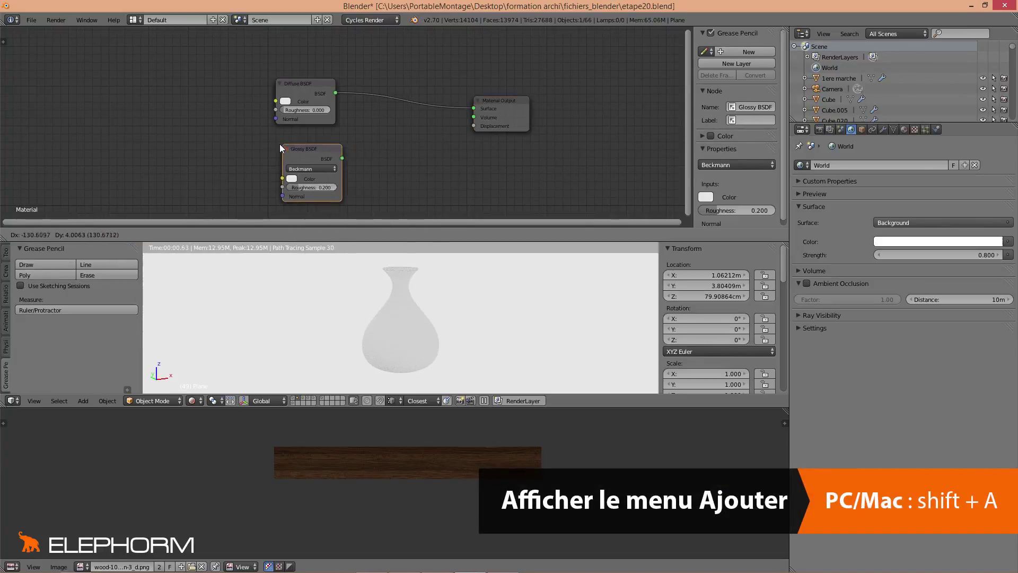
click(276, 144)
Step: Insert a Mix Shader between the Diffuse BSDF and Material Output nodes and link the Glossy BSDF to its second shader input
key(shift+a)
click(422, 142)
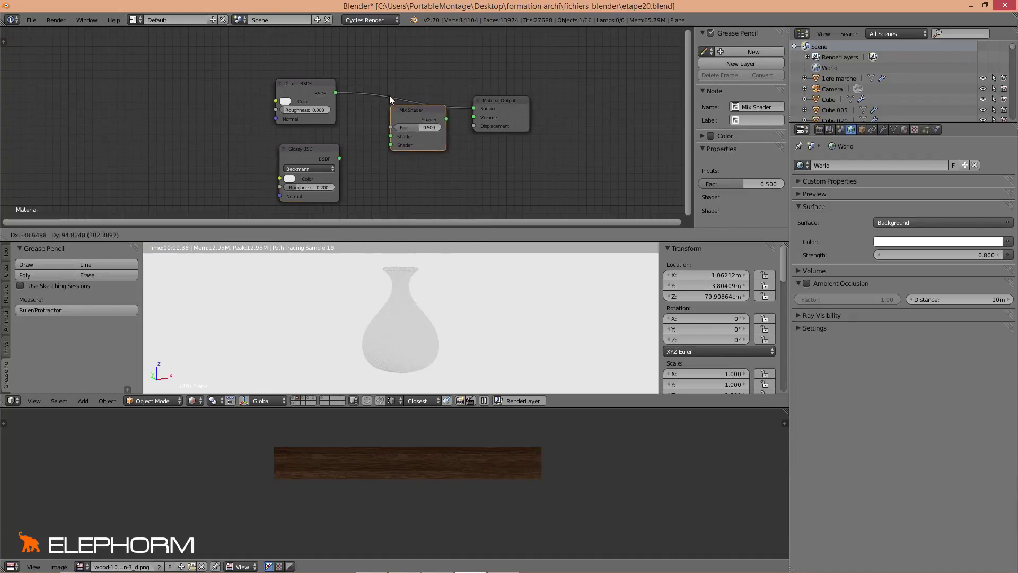
click(384, 94)
drag(344, 154, 381, 131)
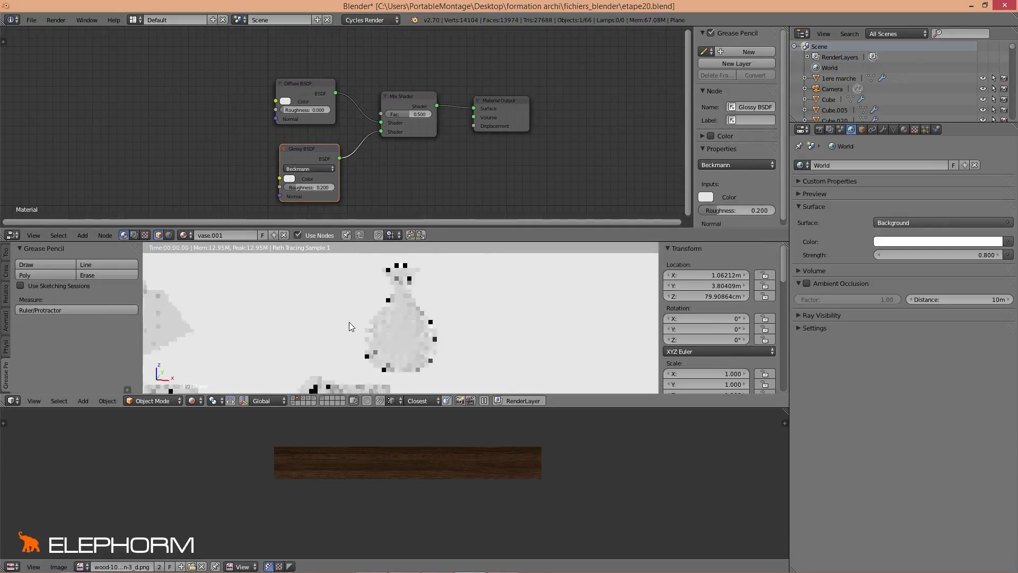
Step: Set the Mix Shader's factor to 0.3
scroll(352, 211, up, 1)
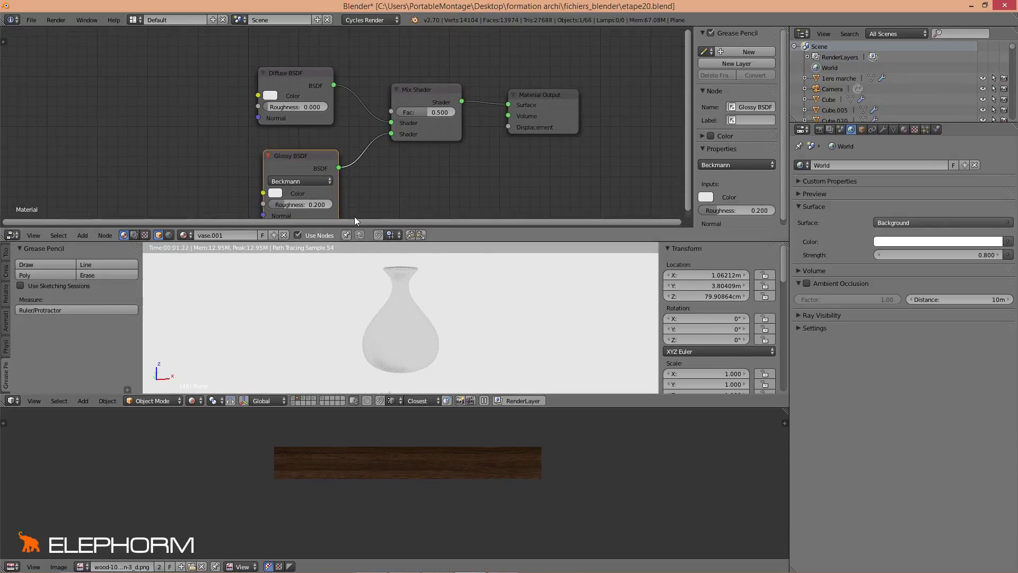
middle_drag(354, 216, 375, 170)
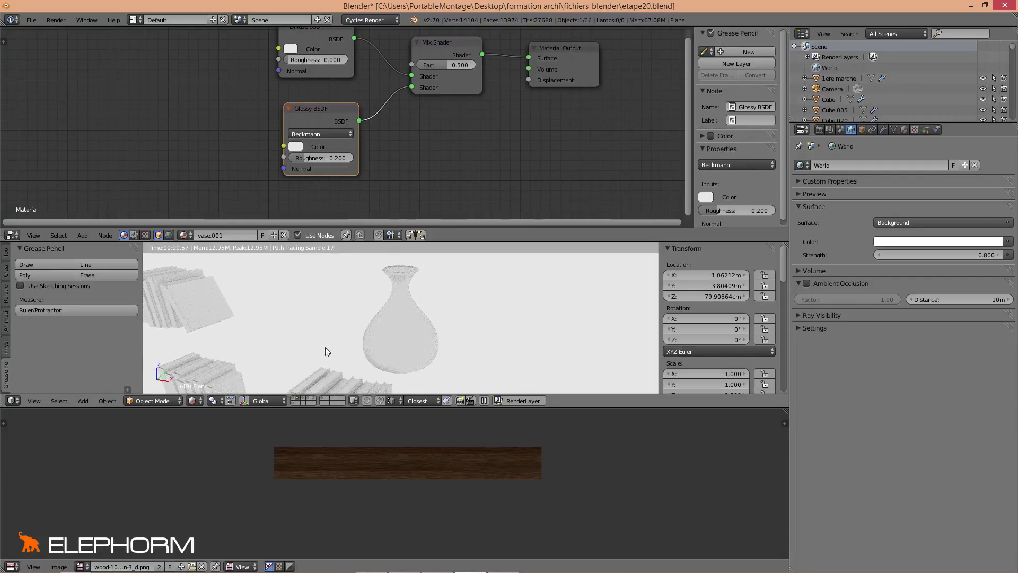
middle_drag(355, 148, 369, 166)
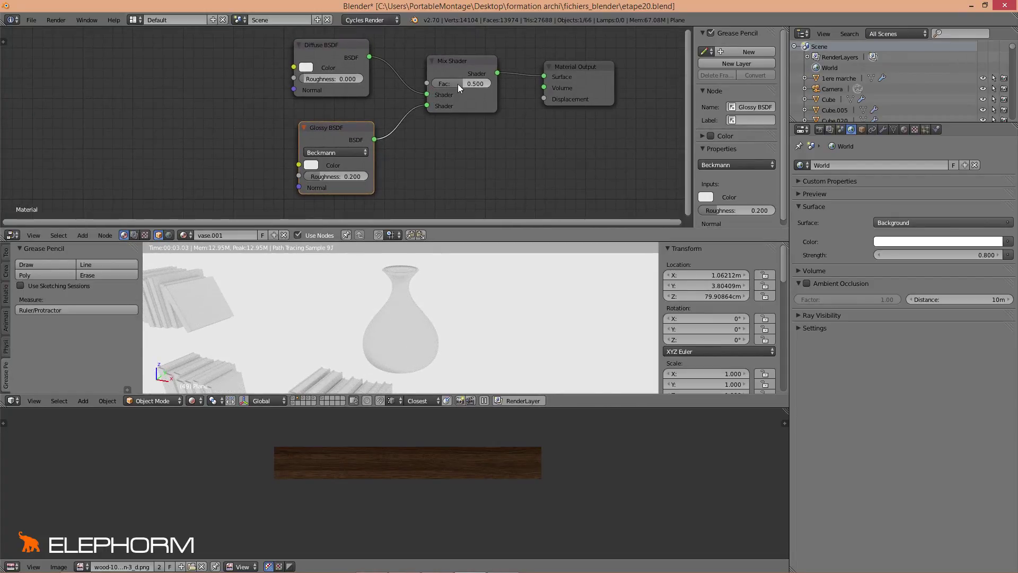
drag(462, 83, 455, 84)
drag(454, 83, 451, 83)
Step: Display the room's layer too and split the 3D viewport into a solid view and a rendered view without side panels
shift+click(294, 399)
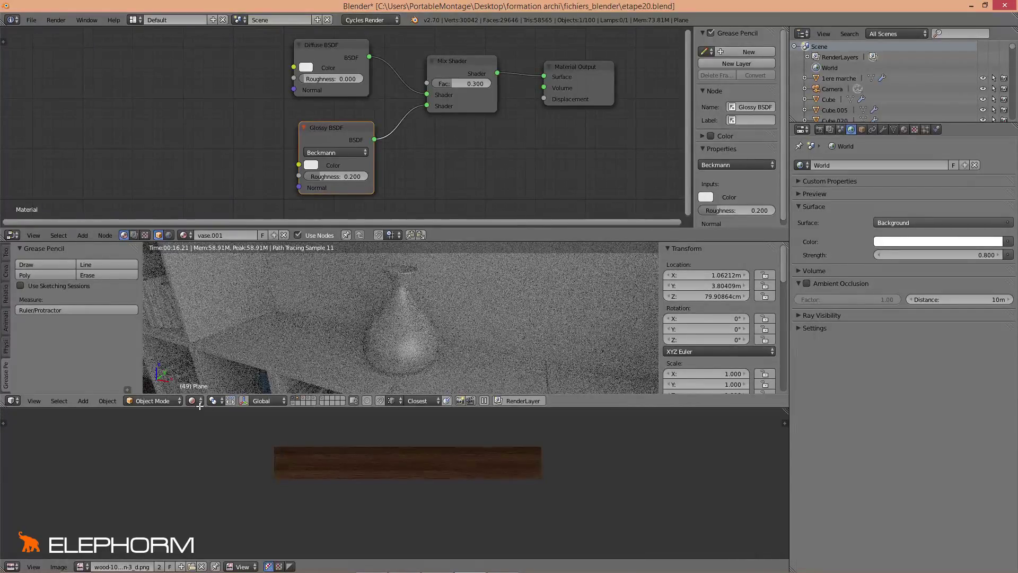
drag(200, 406, 477, 393)
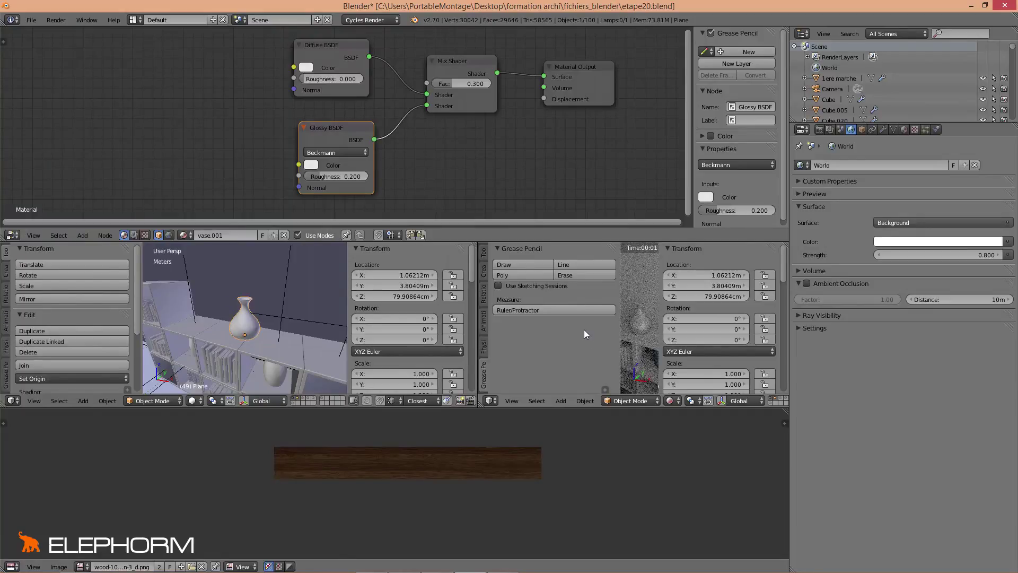
key(t)
key(n)
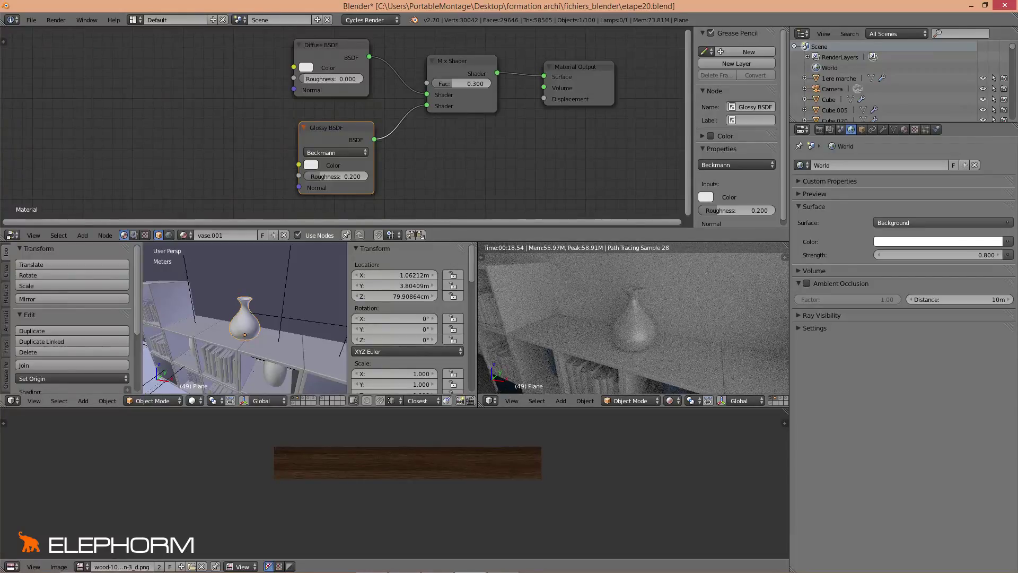
Step: Set the Glossy BSDF node's roughness to 0.1
drag(350, 176, 341, 176)
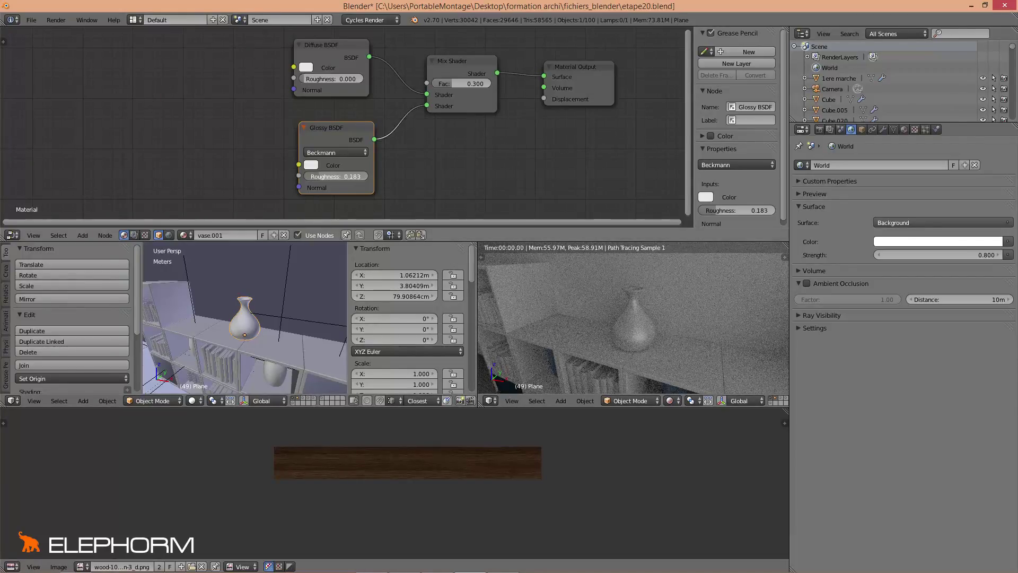
click(346, 178)
text(0.1)
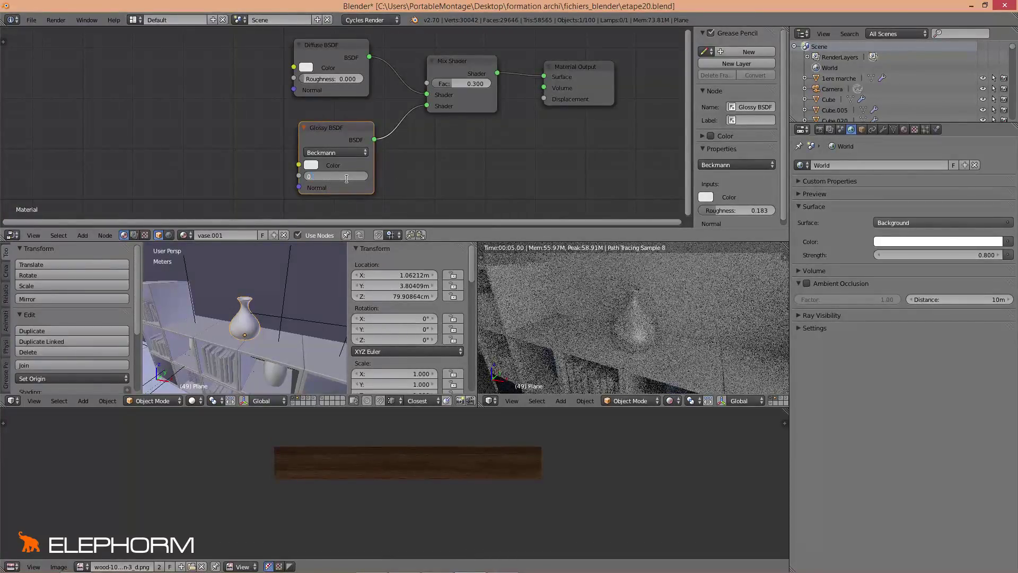
key(Return)
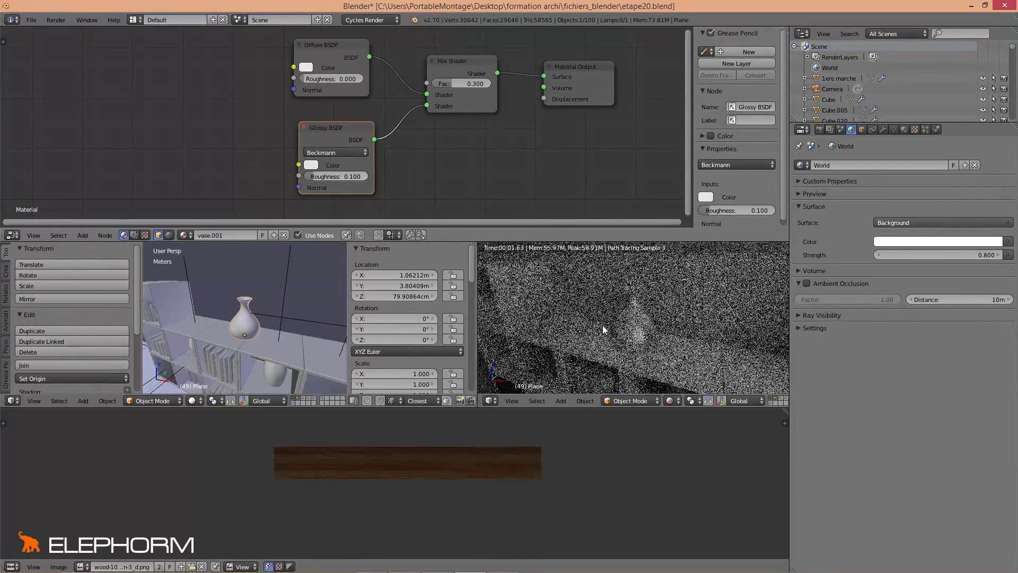
Step: Set the Mix Shader's factor to 0.4 and select the Diffuse BSDF node
click(467, 85)
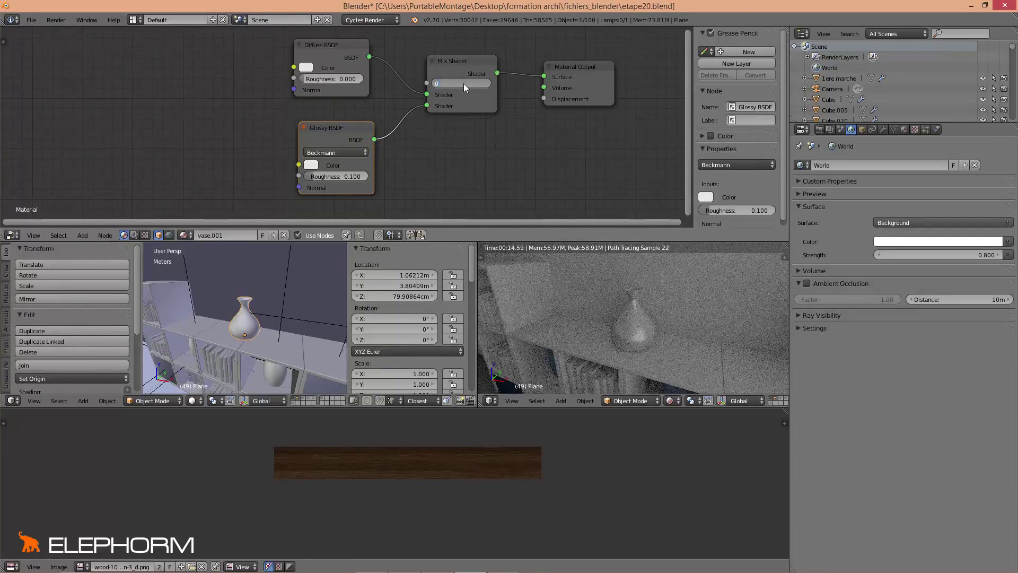
text(.4)
key(Return)
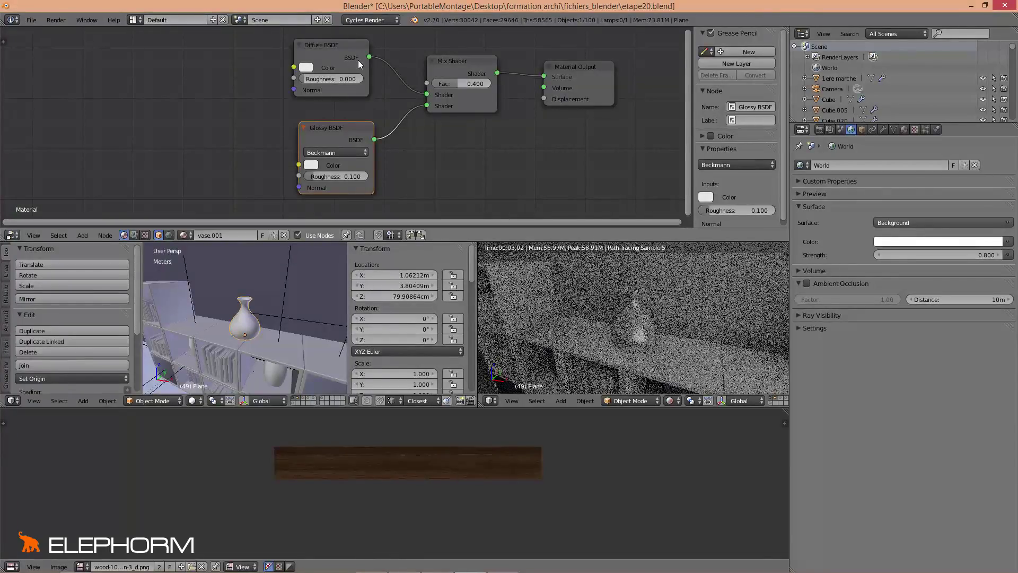
click(335, 53)
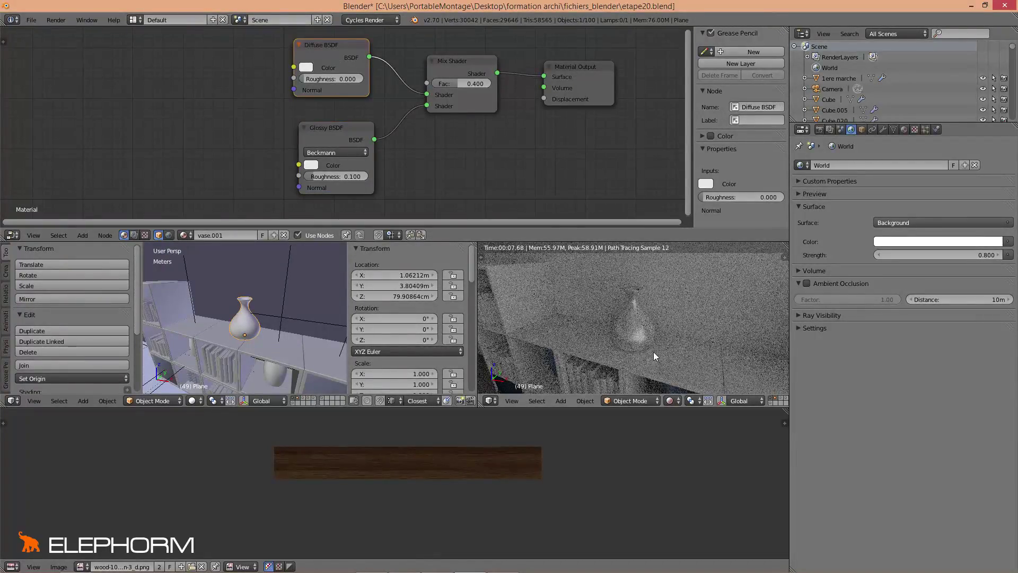
Step: Switch the rendered 3D view back to solid shading and display the additional layers holding the other vases on the shelf
key(shift+z)
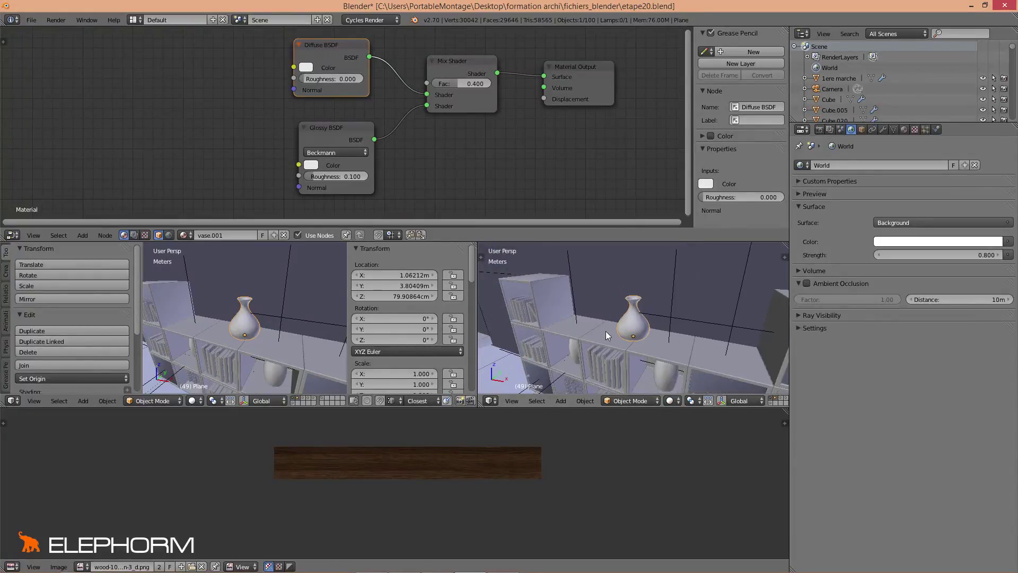
middle_drag(606, 331, 621, 345)
middle_drag(764, 401, 548, 409)
shift+click(568, 398)
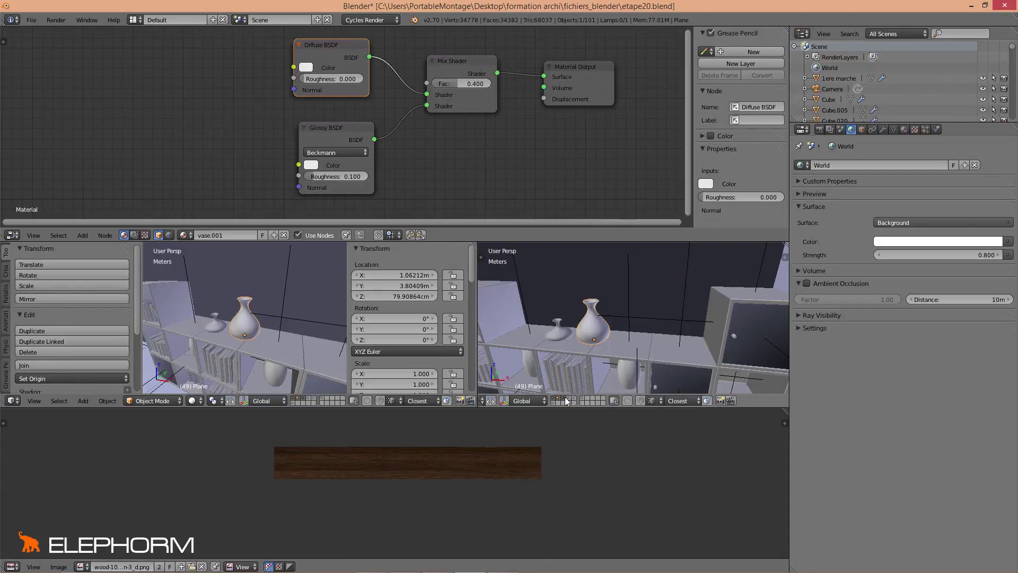
shift+click(570, 402)
scroll(549, 356, up, 5)
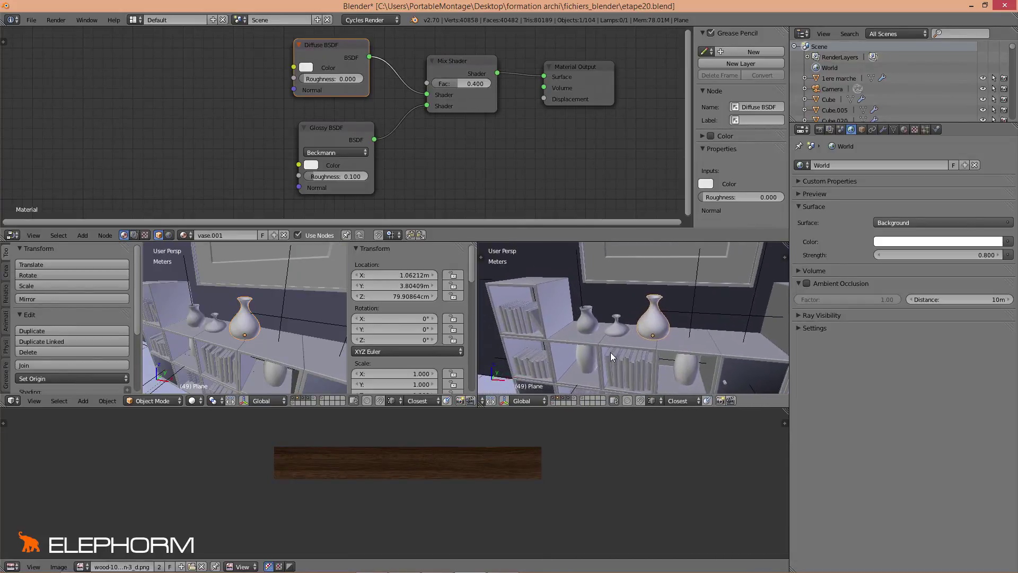
Step: Link the tall vase's vase.001 material to the two smaller vases beside it, and select the flat vase to check it
right_click(548, 326)
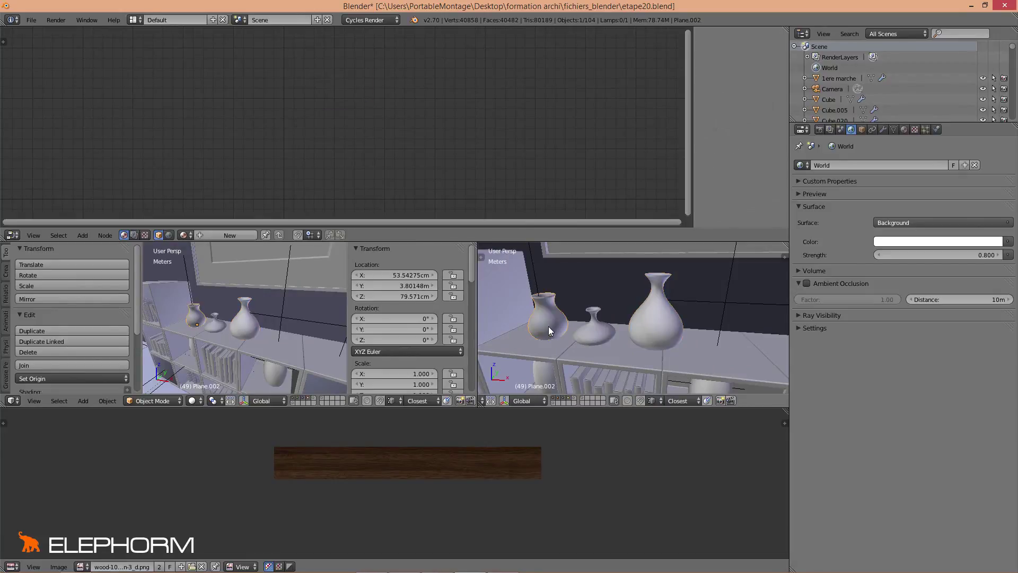
shift+right_click(599, 332)
shift+right_click(656, 334)
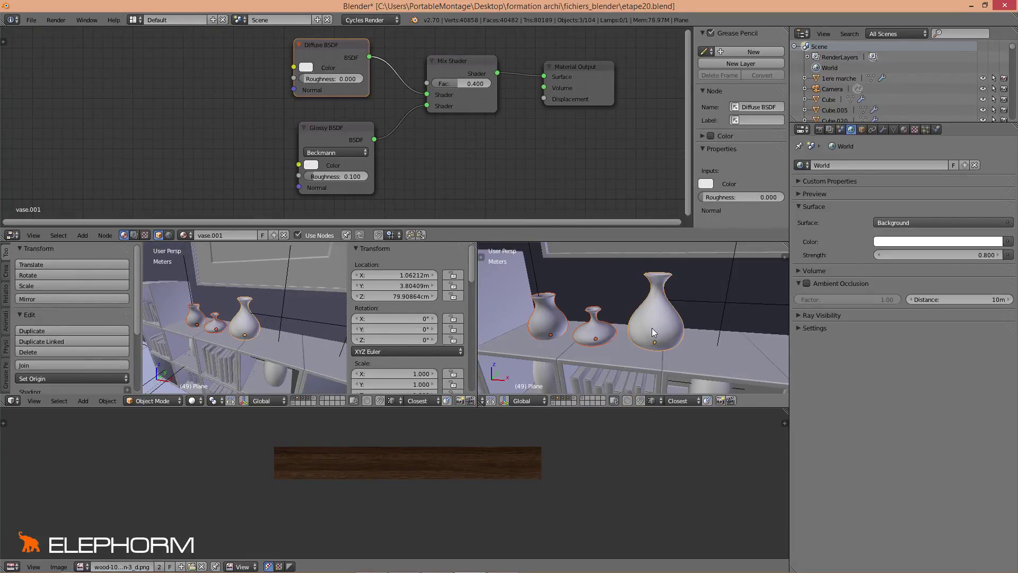
middle_drag(651, 327, 647, 326)
key(ctrl+l)
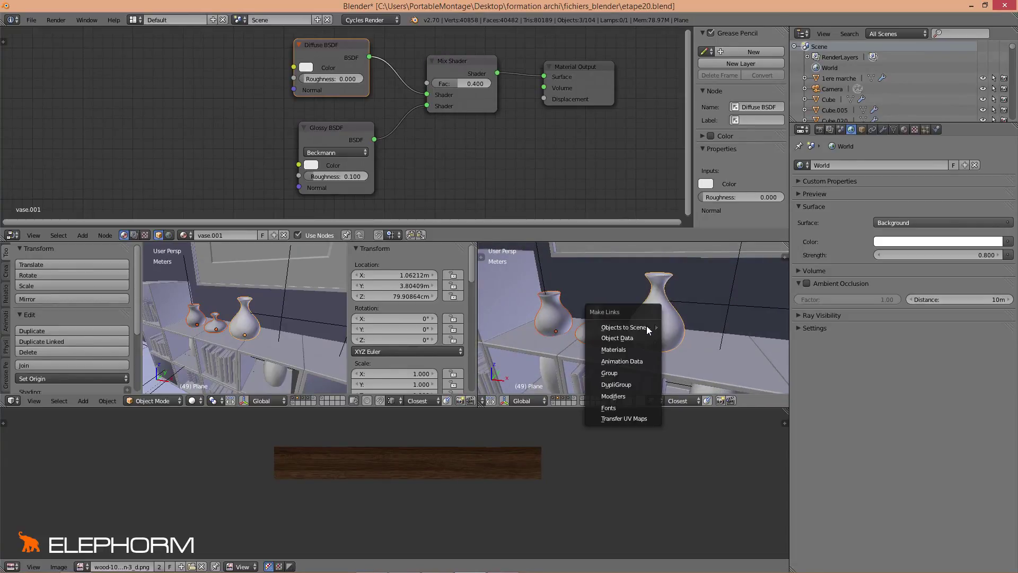
mouse_move(647, 326)
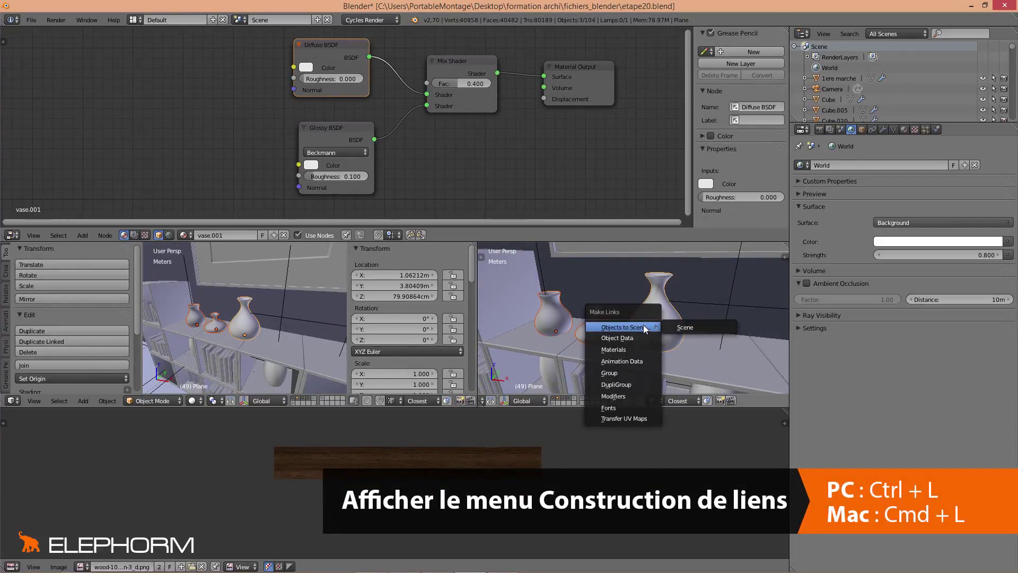
click(623, 348)
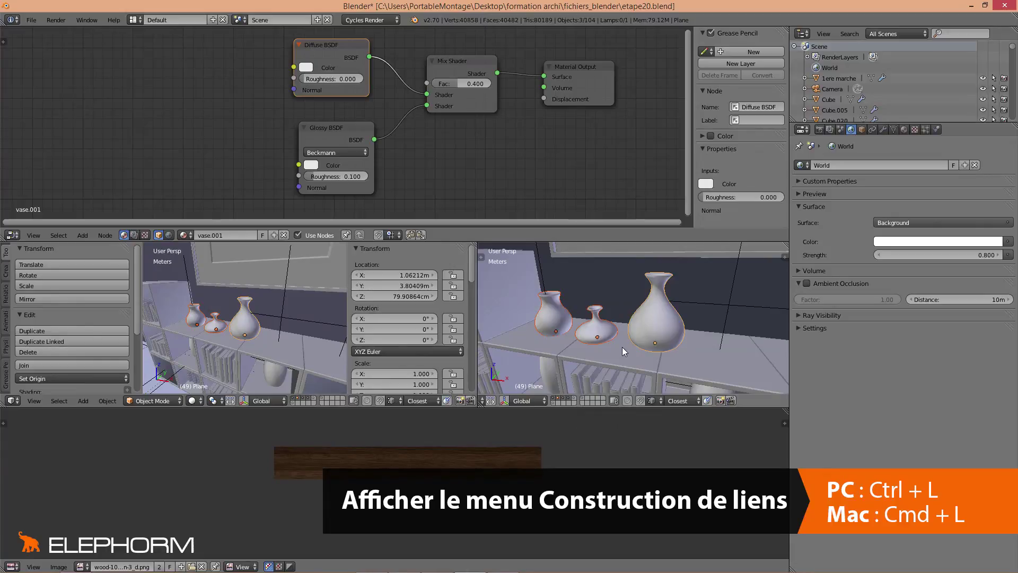
right_click(596, 330)
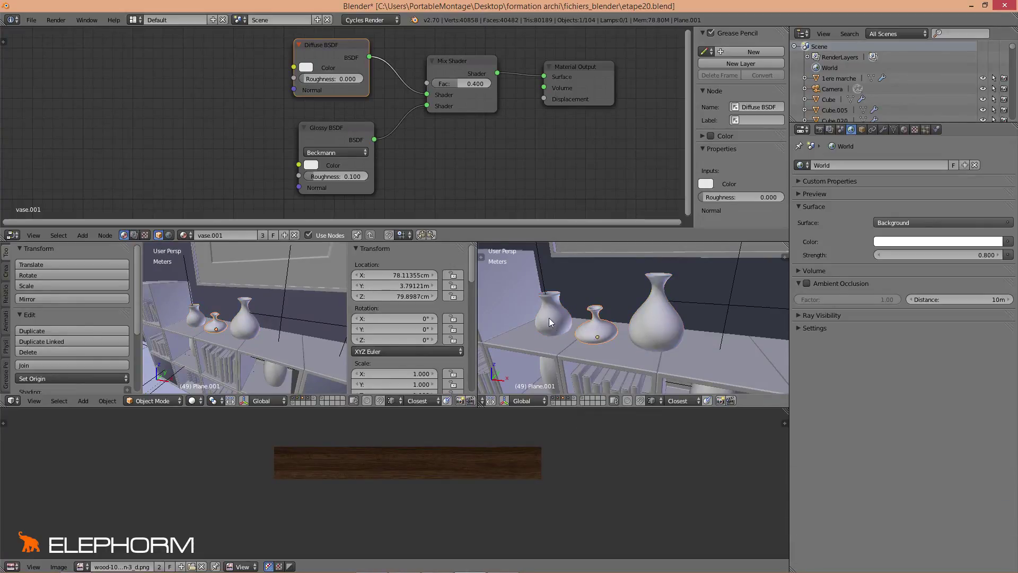
Step: Select the tall, flat and small vases on the shelf in turn to check their shared material
right_click(642, 323)
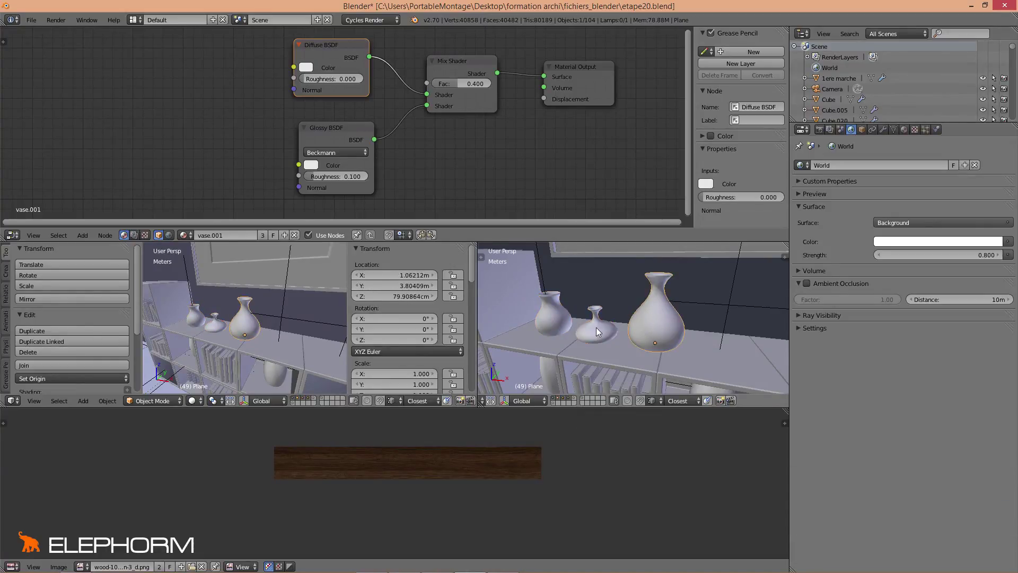
right_click(596, 329)
right_click(550, 320)
scroll(564, 323, down, 2)
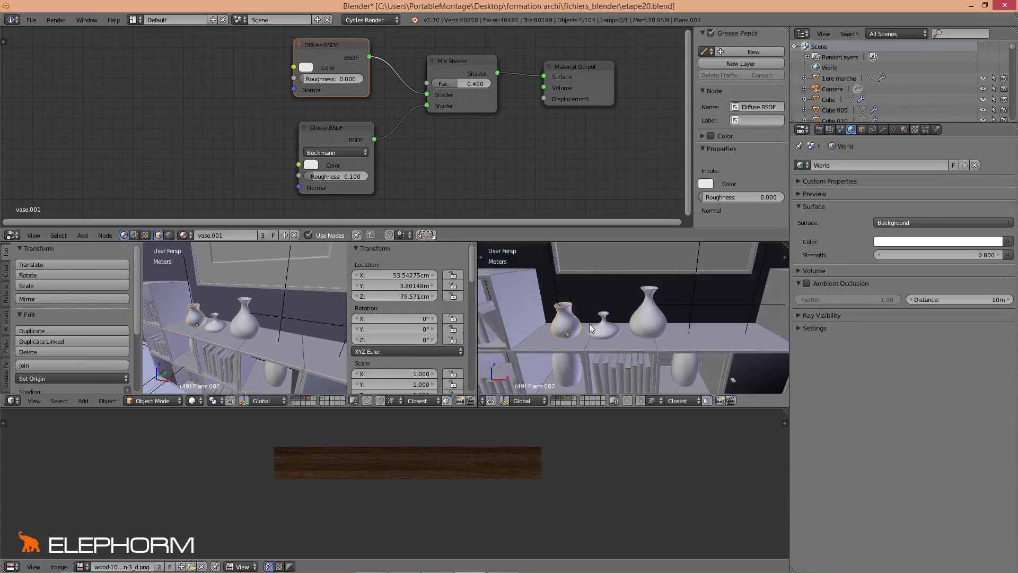
Step: Display the layers holding the room, its furniture, the vases and the hanging sphere lamps together in the 3D view
middle_drag(565, 323, 604, 352)
scroll(556, 314, down, 5)
click(571, 397)
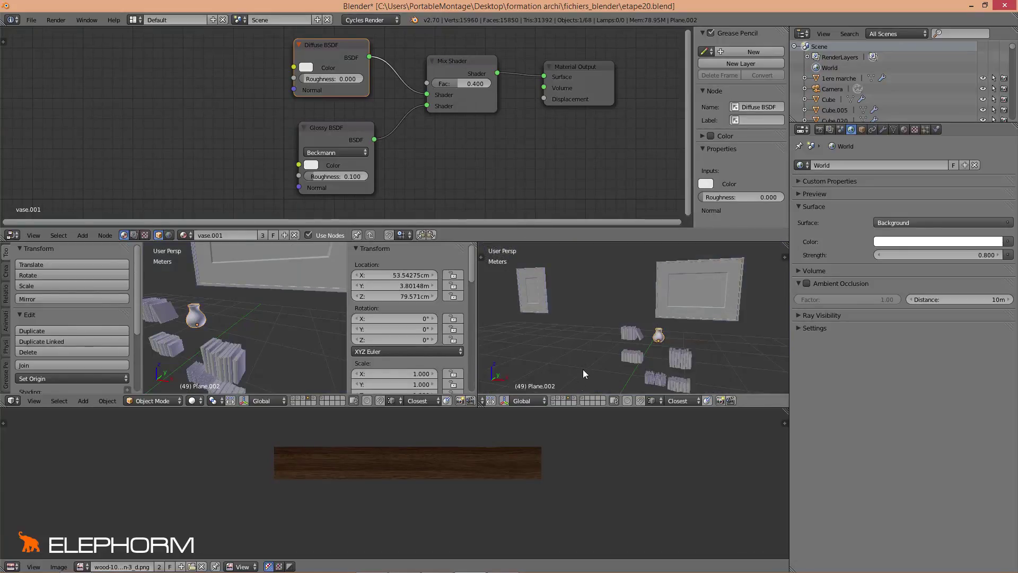
scroll(583, 366, down, 3)
scroll(583, 356, up, 1)
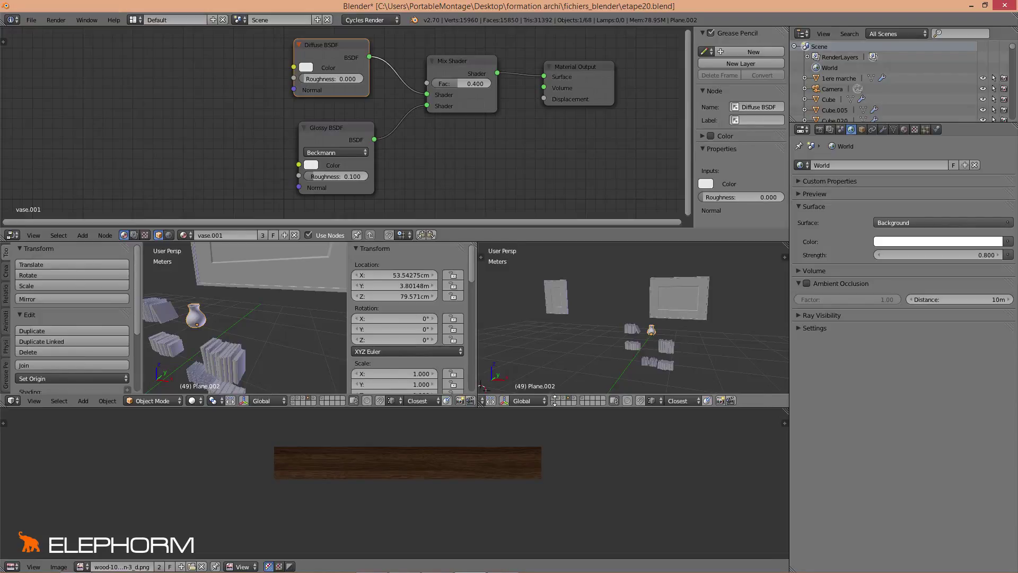
shift+click(555, 398)
shift+click(555, 398)
shift+click(559, 398)
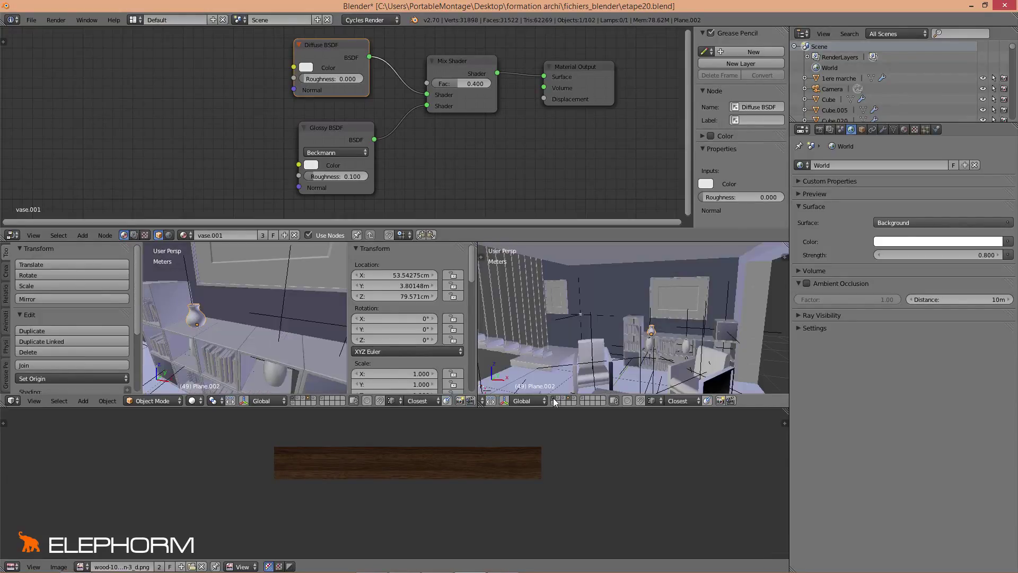
shift+click(567, 397)
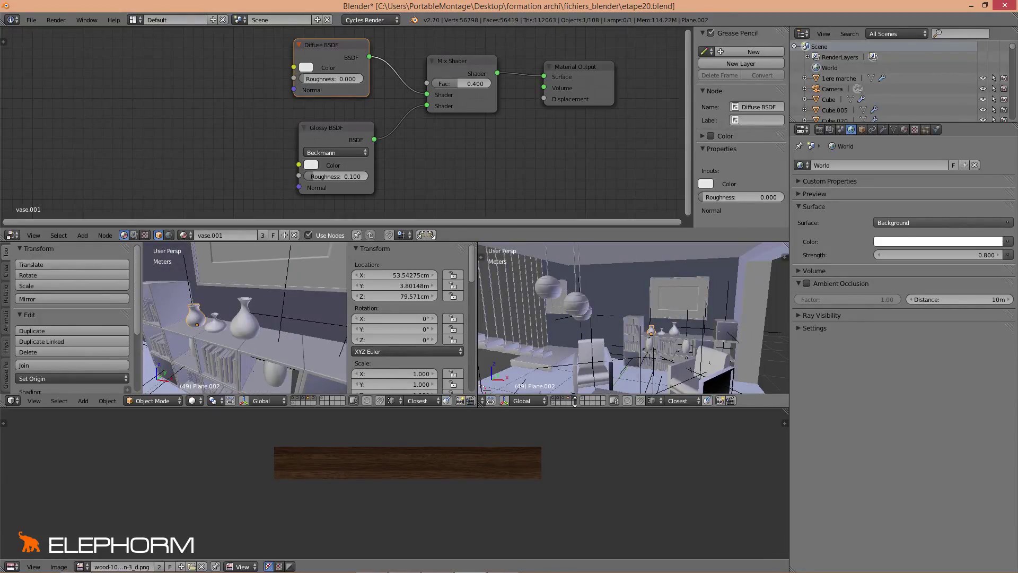
Step: Select the nearer hanging sphere lamp and assign the existing vase.001 material to it
right_click(576, 304)
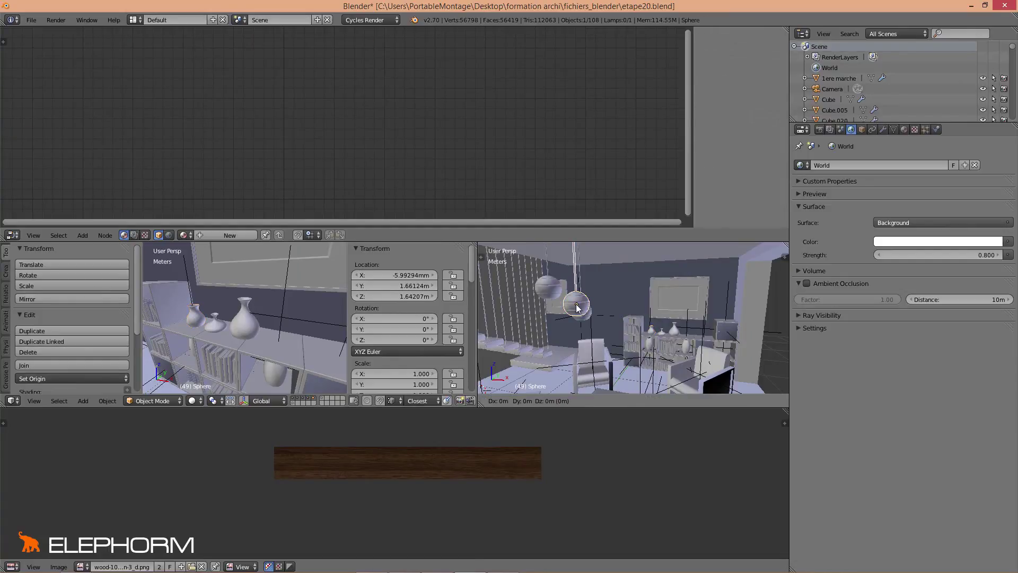
middle_drag(587, 307, 629, 318)
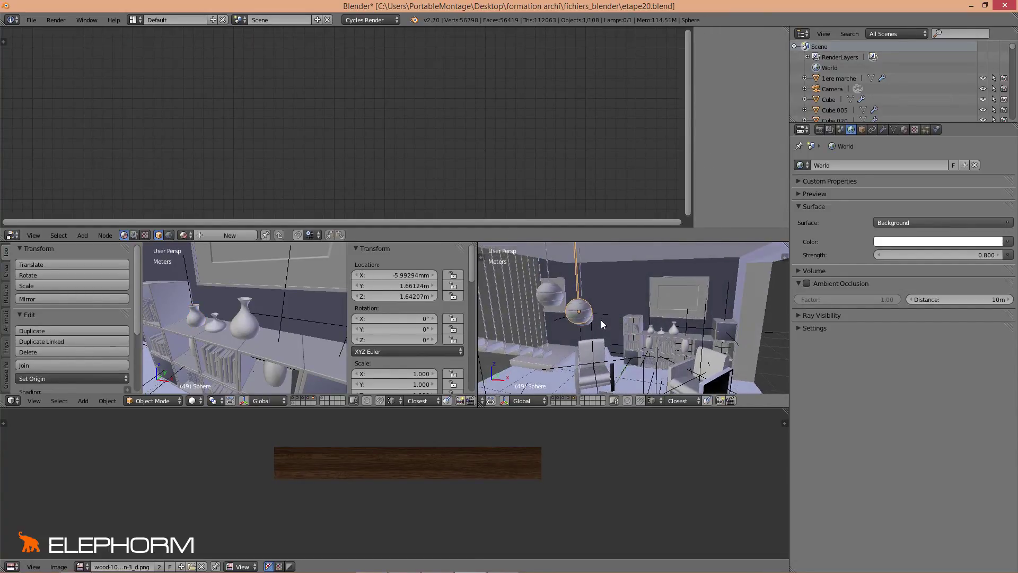
click(184, 235)
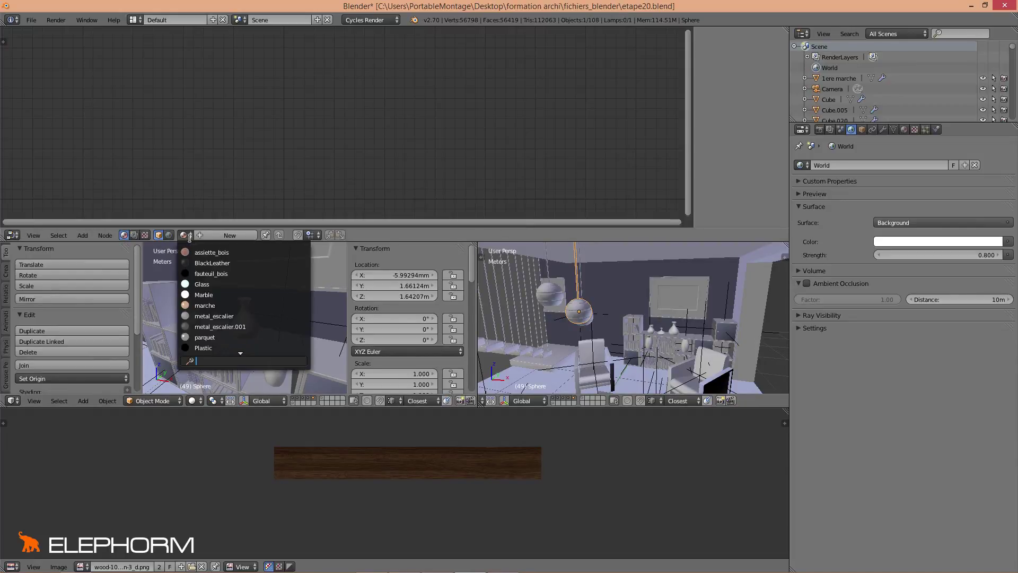
text(vase.)
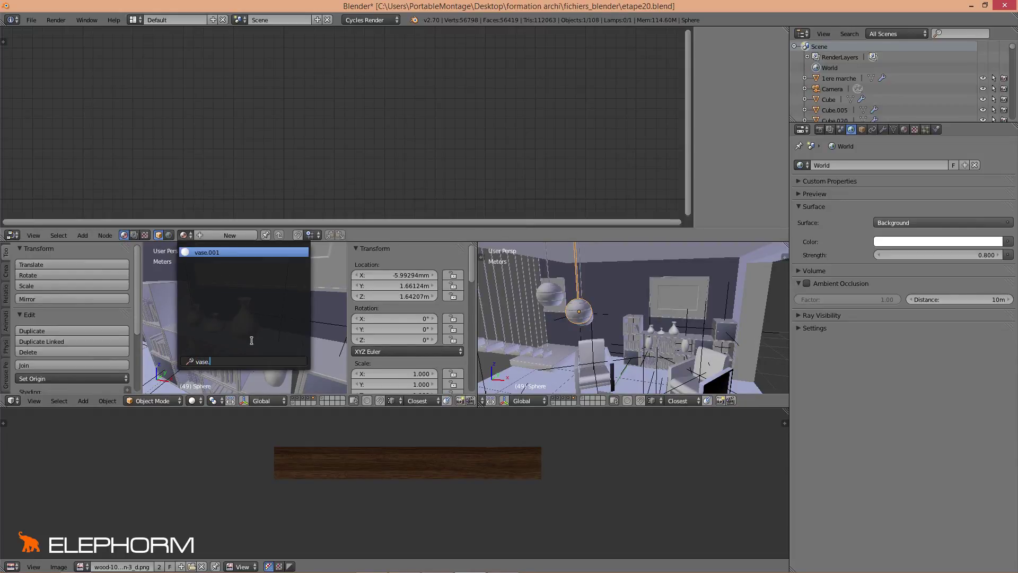
click(227, 253)
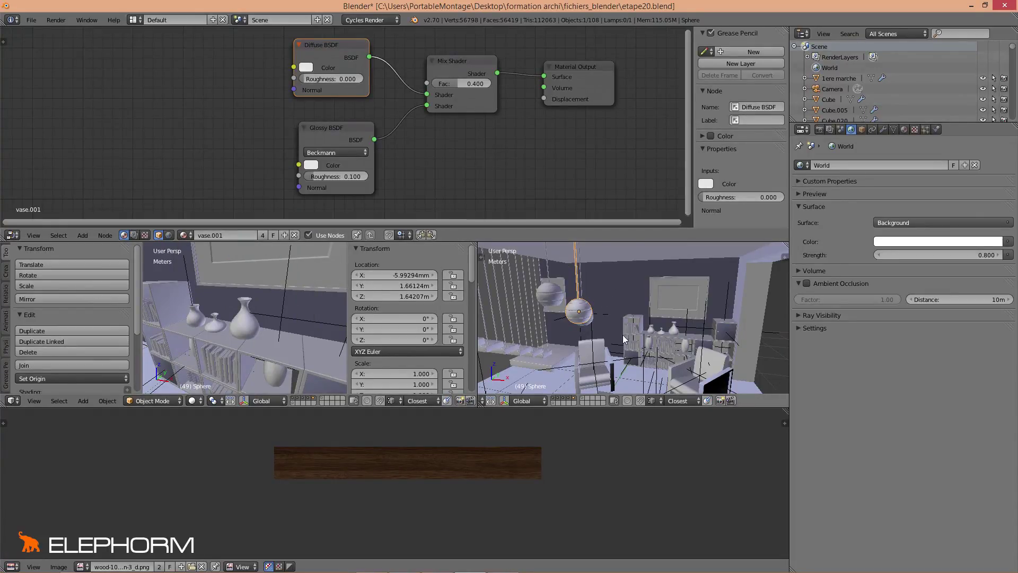
middle_drag(605, 330, 553, 318)
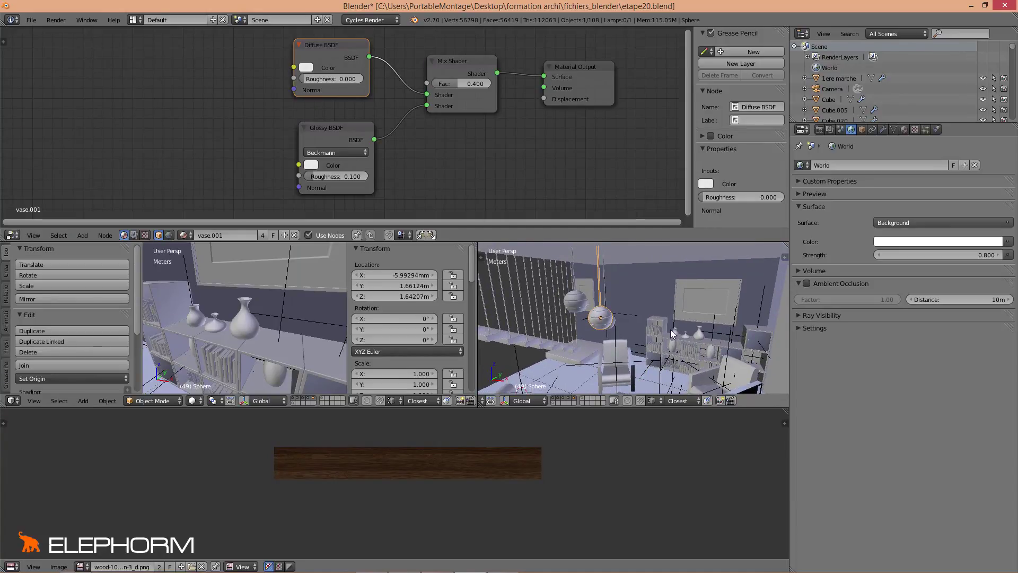
Step: Make the lamp's material a single-user copy and rename it lampe
click(262, 234)
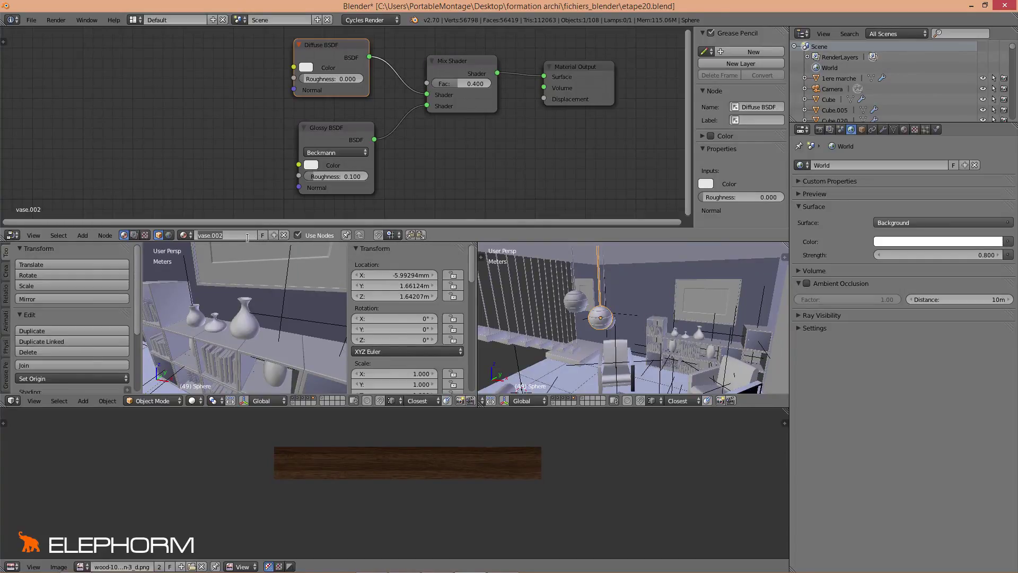
key(BackSpace)
text(lampe)
key(Return)
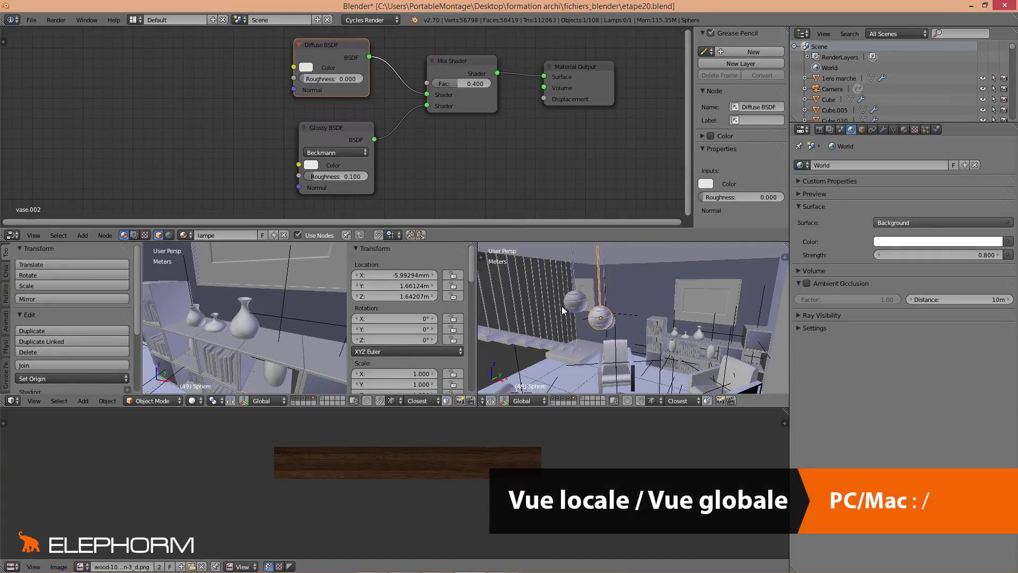
Step: Isolate the sphere lamp in local view with rendered shading and frame it closely
key(KP_Divide)
scroll(632, 348, up, 4)
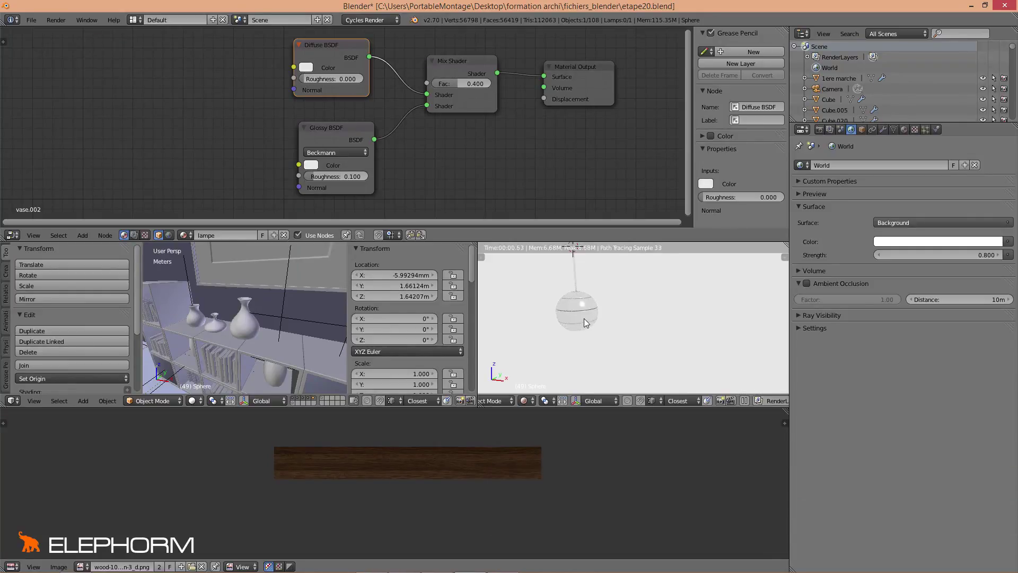
shift+middle_drag(584, 318, 620, 330)
scroll(593, 331, up, 4)
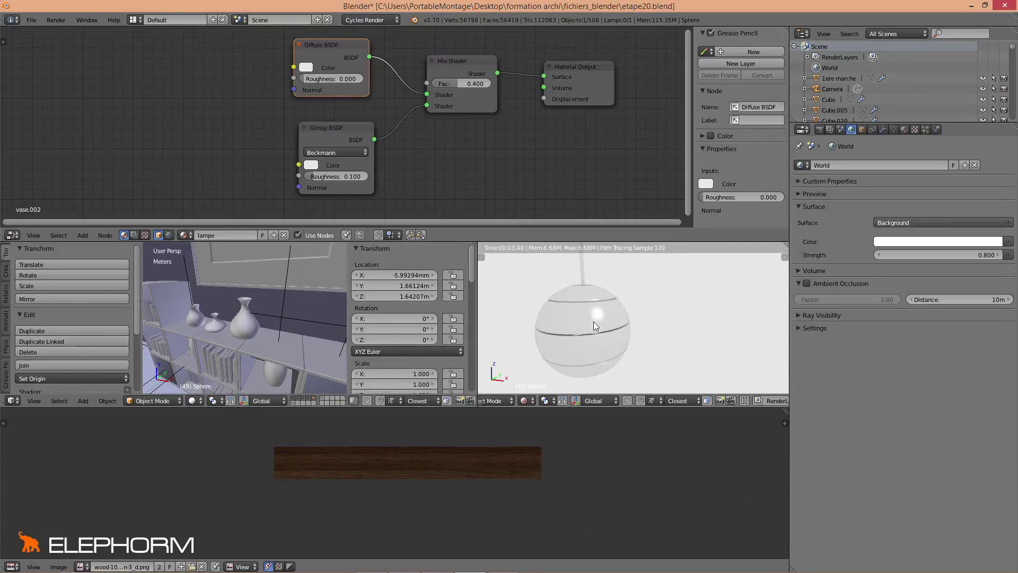
Step: Set the Glossy BSDF node's roughness to 0.15 in the lampe material
mouse_move(316, 176)
mouse_down()
mouse_move(339, 176)
mouse_move(329, 176)
mouse_up()
click(321, 179)
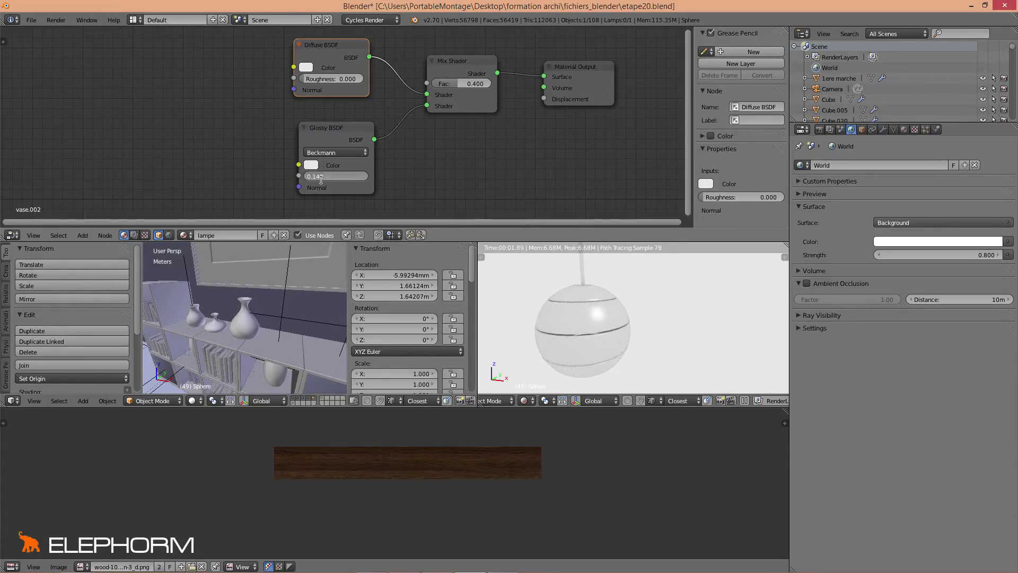
text(0.15)
key(Return)
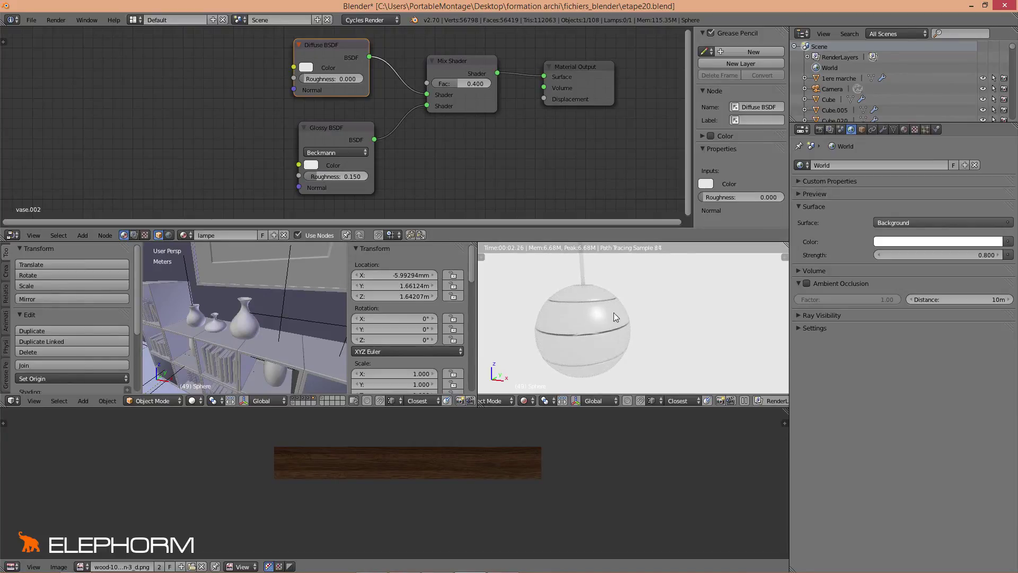
Step: Darken the Diffuse BSDF color of the lampe material to a very dark grey
click(306, 68)
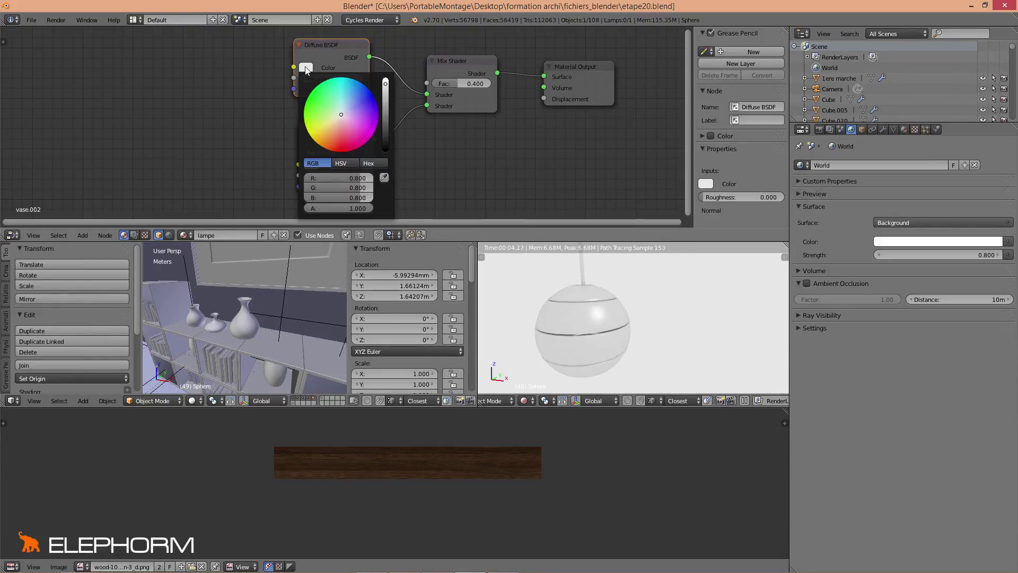
drag(385, 101, 385, 143)
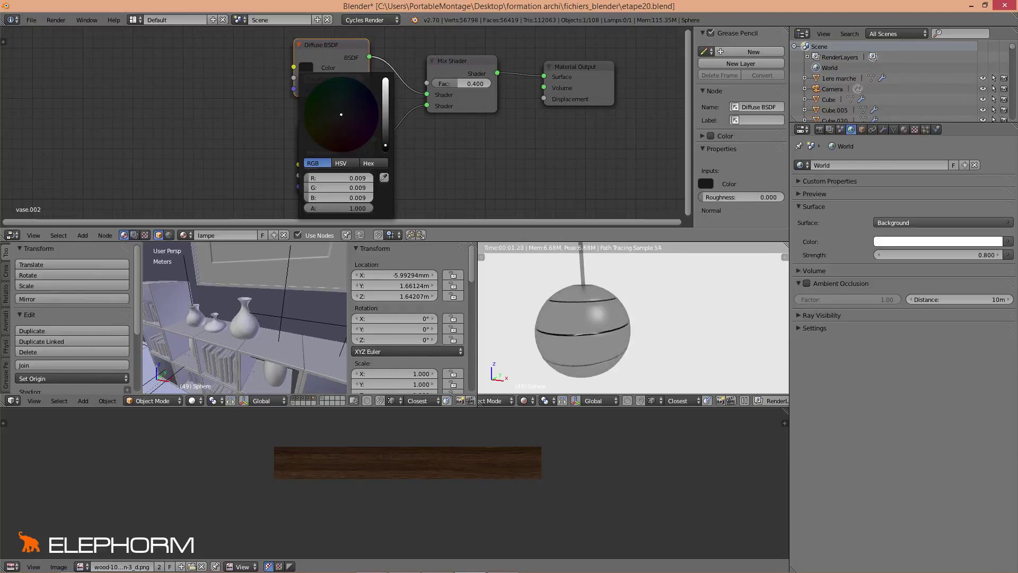
drag(386, 143, 388, 141)
Step: Lower the Mix Shader's factor to about 0.091 and inspect the rendered lamp
drag(468, 83, 446, 84)
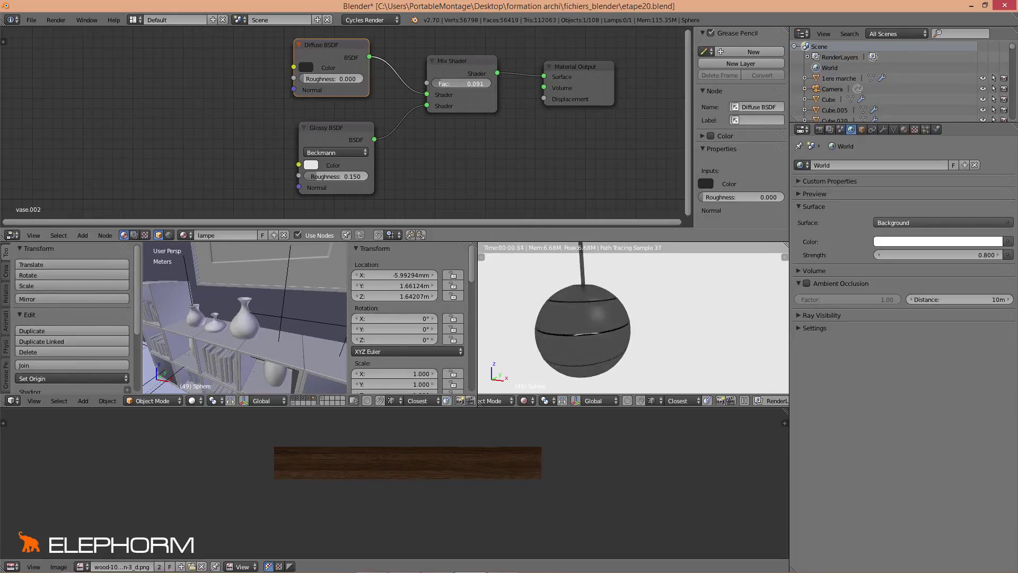
scroll(555, 291, up, 2)
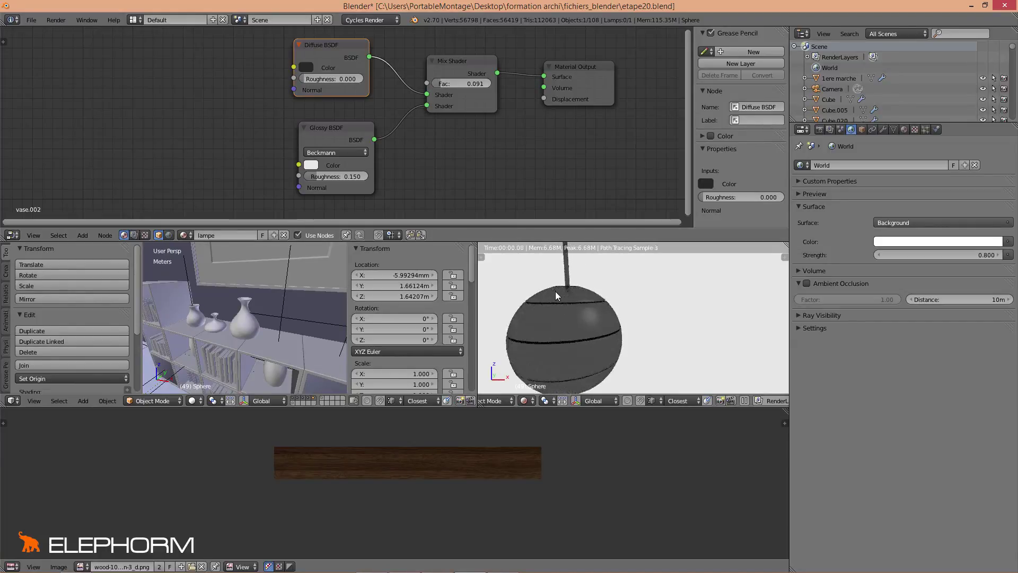
scroll(555, 291, down, 1)
shift+middle_drag(555, 314, 603, 307)
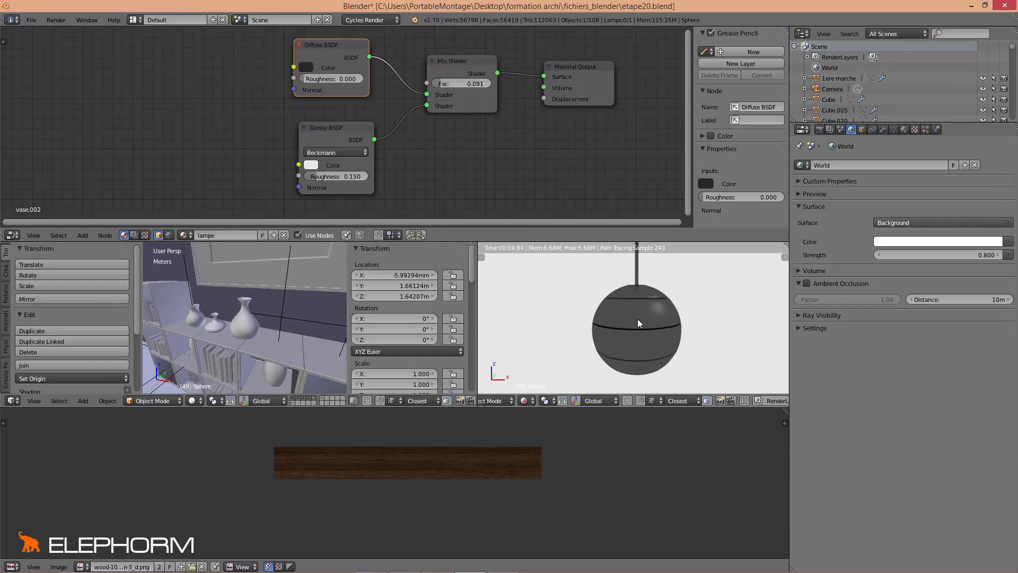
shift+middle_drag(637, 319, 627, 325)
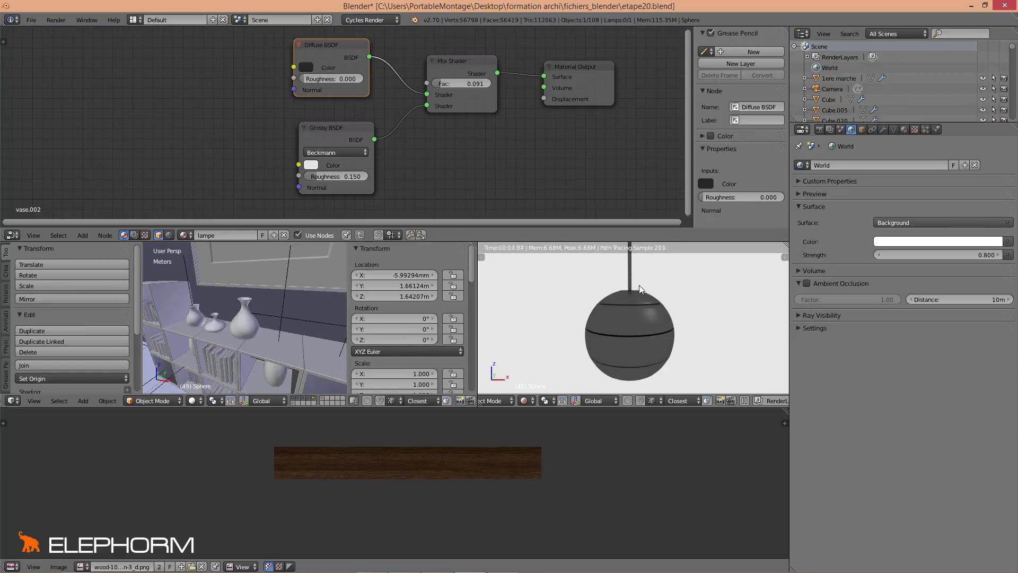
Step: Add a MixRGB node before the Diffuse BSDF node and connect its Color output to the diffuse Color input
middle_drag(256, 129, 264, 142)
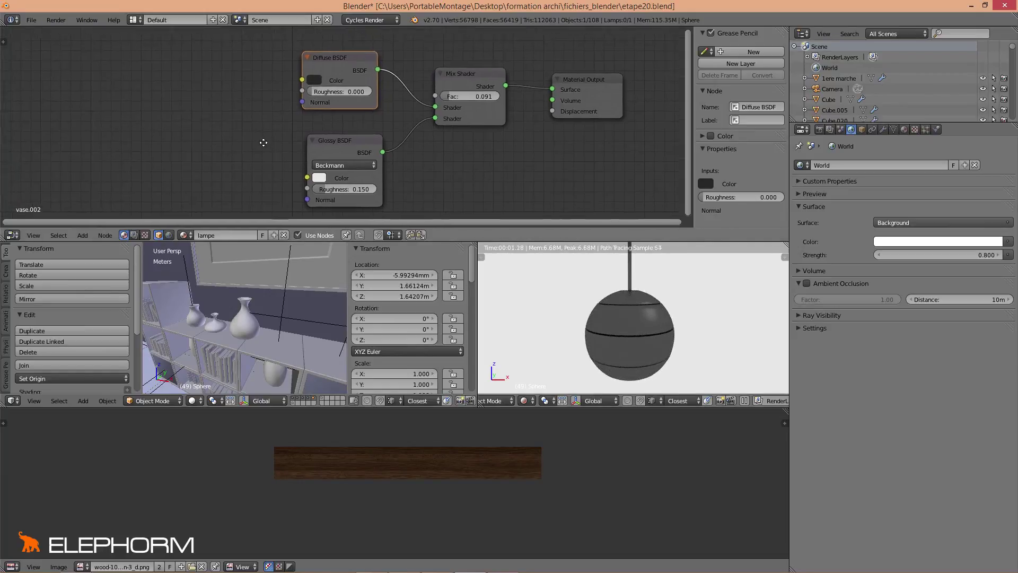
scroll(263, 142, down, 3)
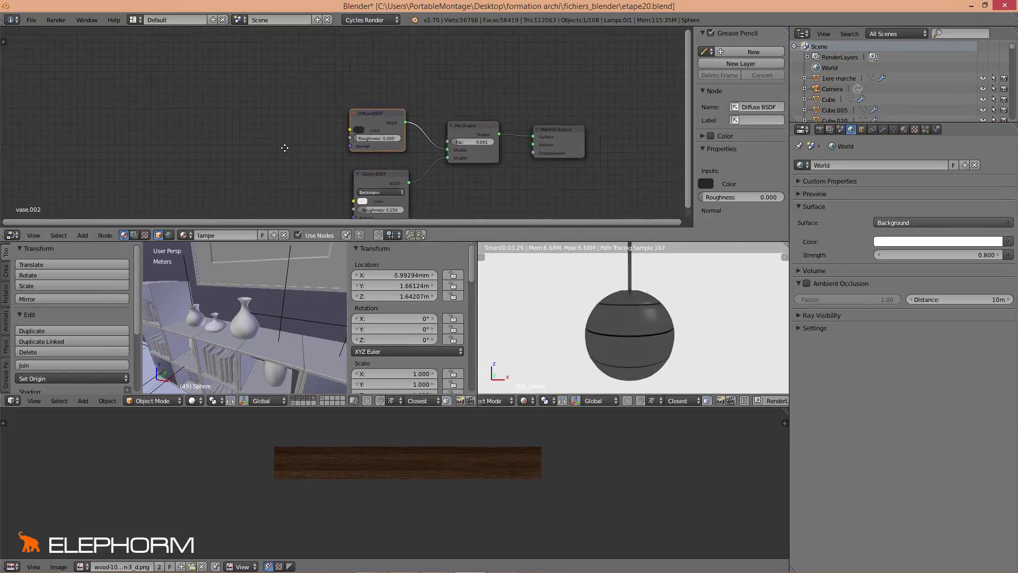
scroll(284, 146, up, 2)
key(shift+a)
mouse_move(282, 145)
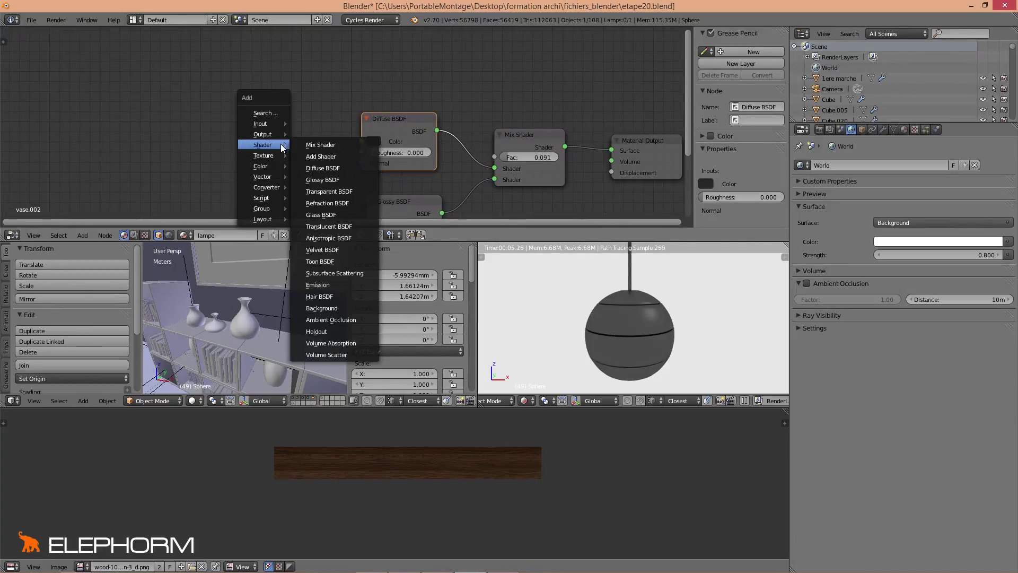
mouse_move(259, 168)
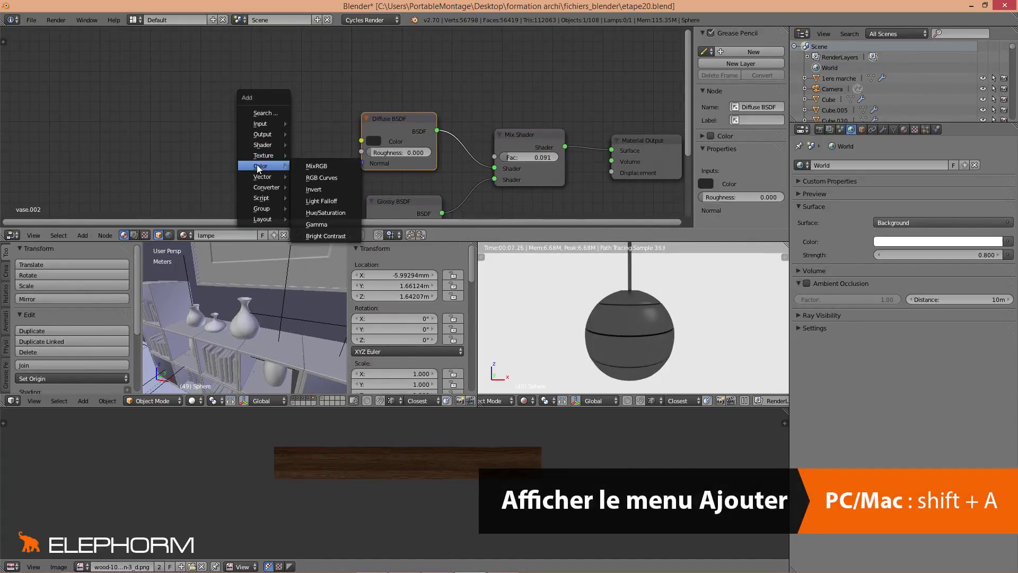
click(298, 164)
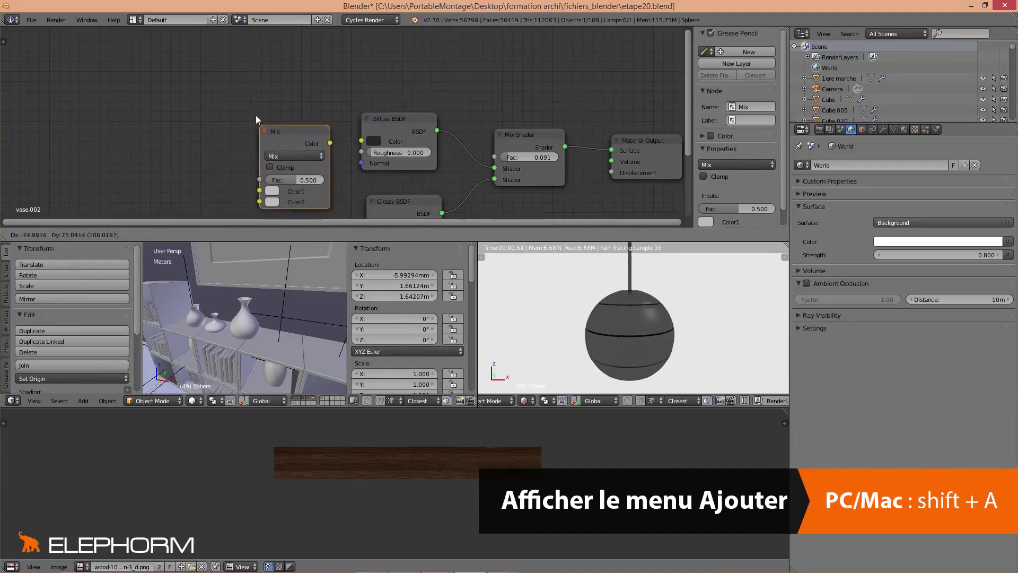
click(241, 79)
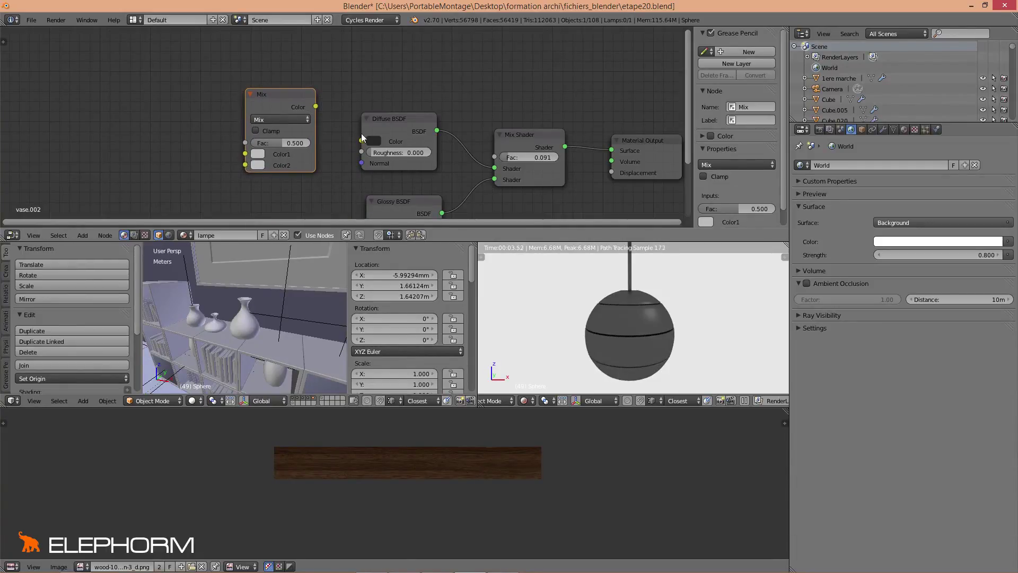
drag(353, 129, 359, 138)
Step: Set the Mix node's Color1 to a bright green and inspect the rendered lamp
middle_drag(233, 144, 347, 141)
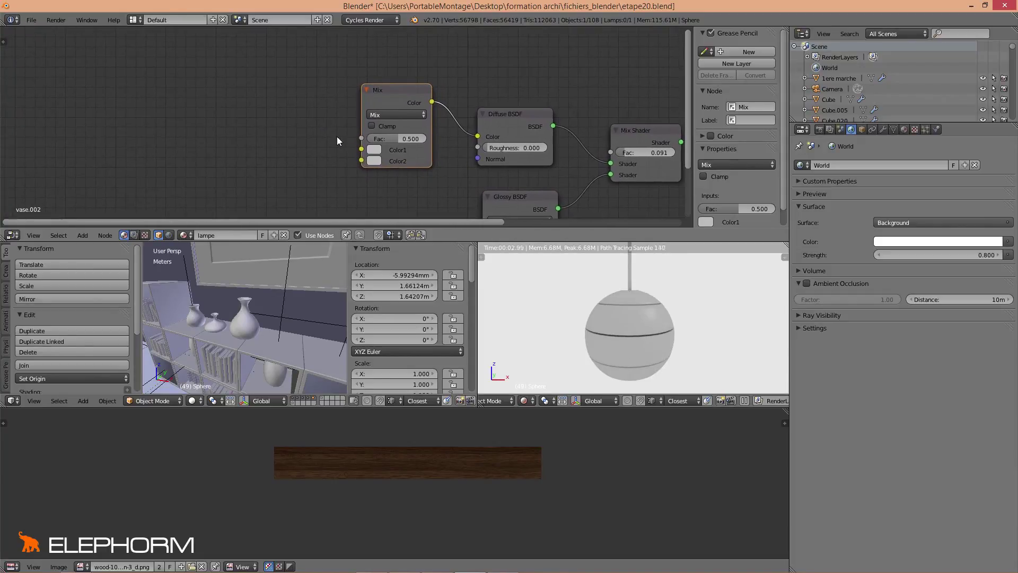
scroll(368, 142, up, 1)
click(377, 153)
mouse_move(425, 204)
mouse_down()
mouse_move(442, 182)
mouse_move(434, 177)
mouse_move(381, 199)
mouse_up()
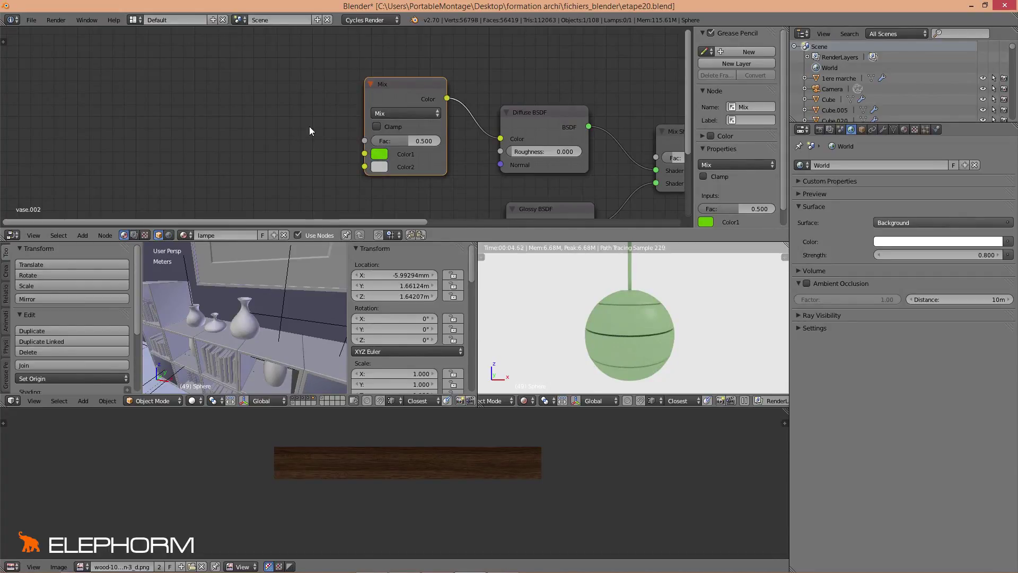
middle_drag(350, 131, 348, 135)
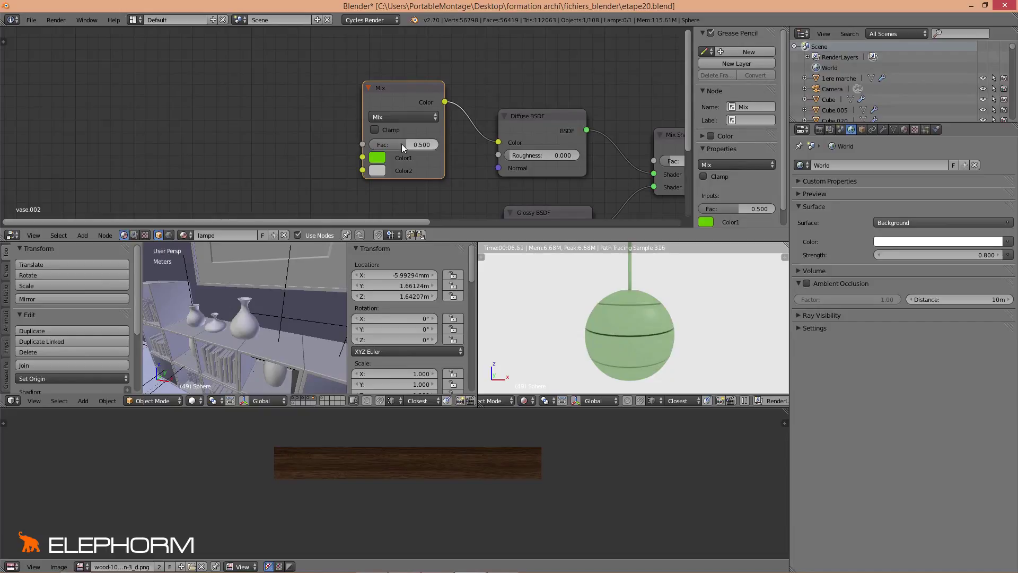
shift+middle_drag(634, 326, 613, 314)
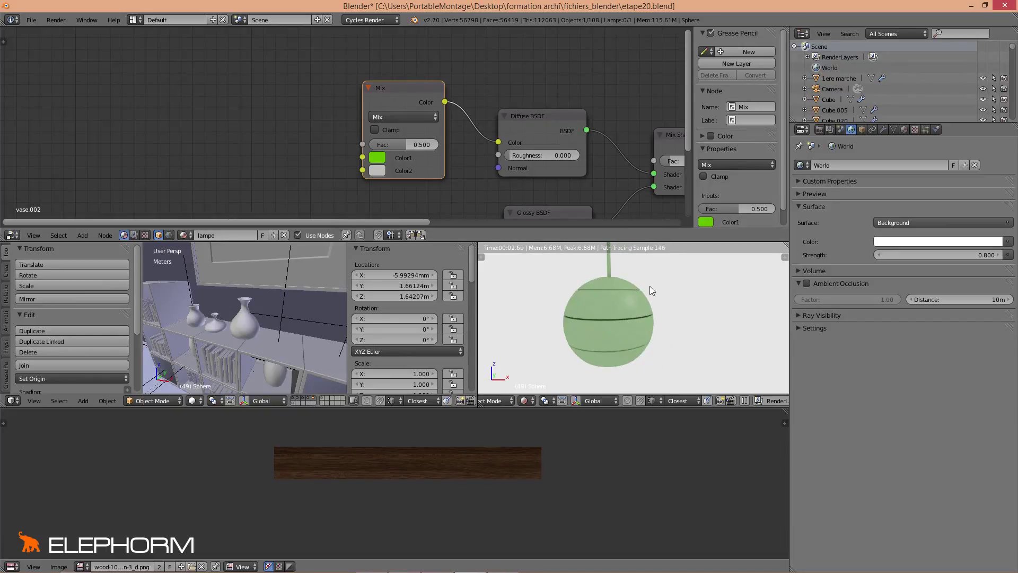
Step: Add a Fresnel node before the Mix node and connect its Fac output to the Mix node's Fac input
key(shift+a)
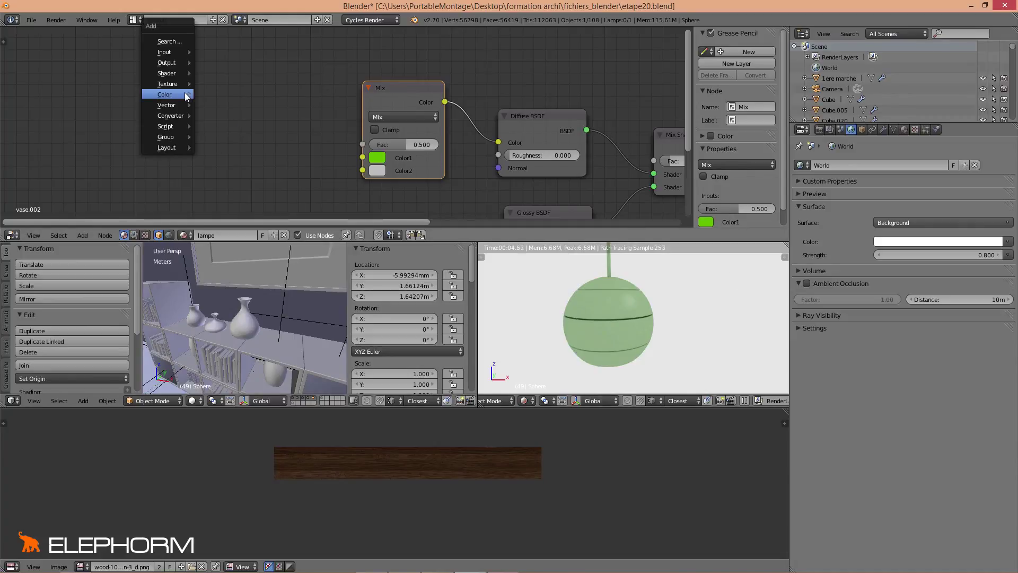
mouse_move(186, 95)
mouse_move(173, 52)
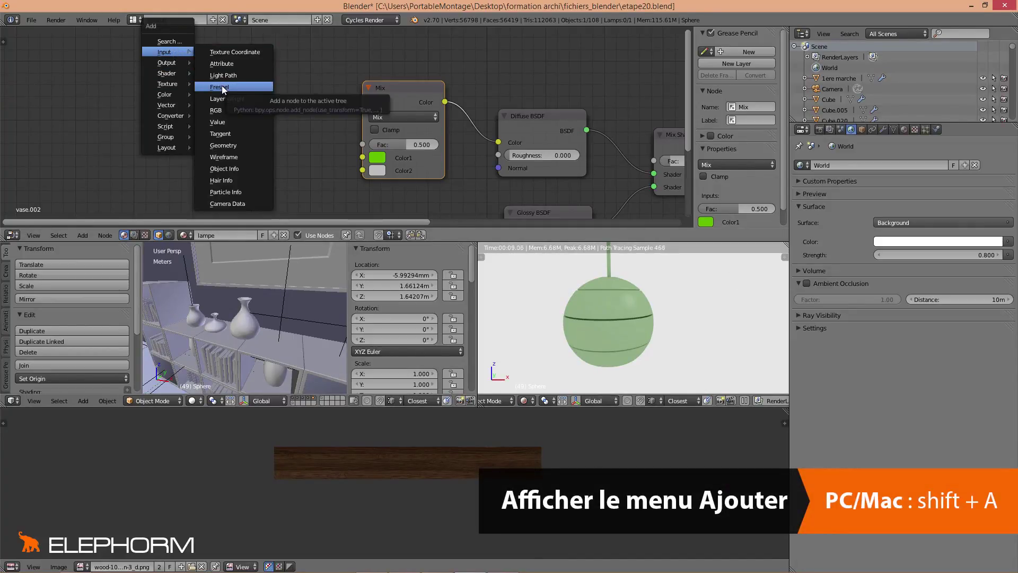
click(221, 87)
click(192, 49)
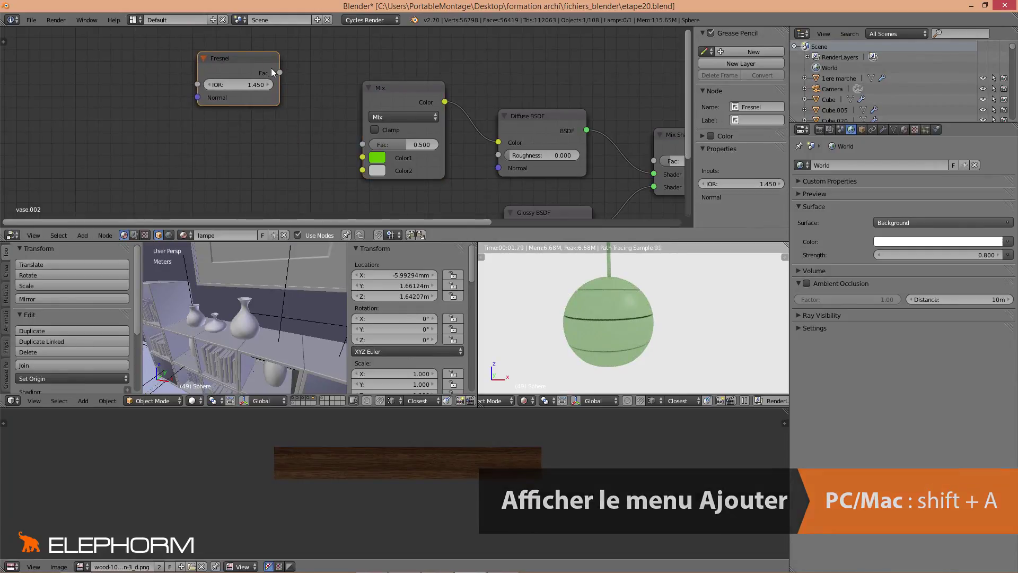
drag(280, 73, 363, 144)
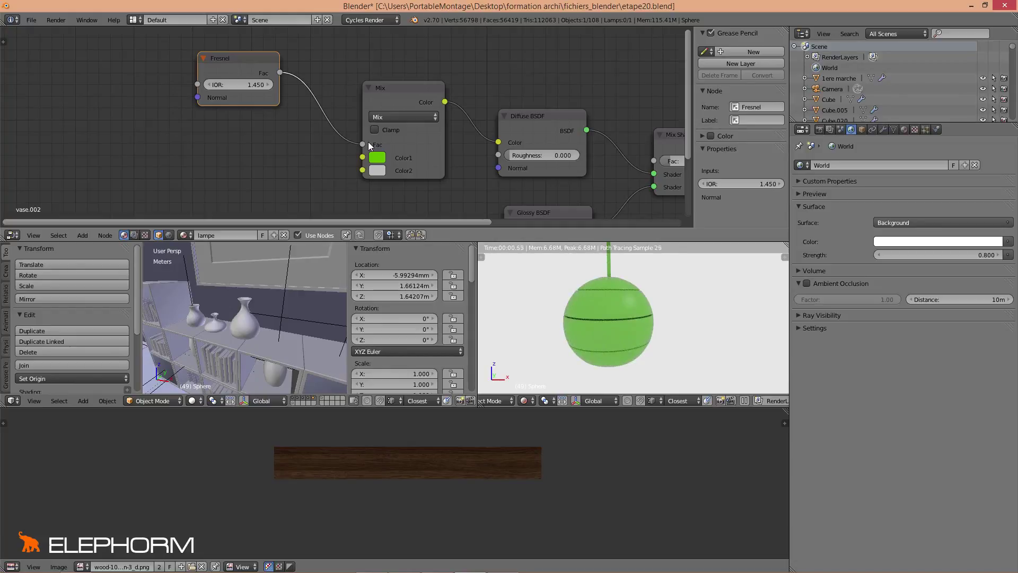
Step: Change the Mix node's Color1 from green to a neutral dark grey of about 0.021 RGB and inspect the rendered lamp up close
click(377, 157)
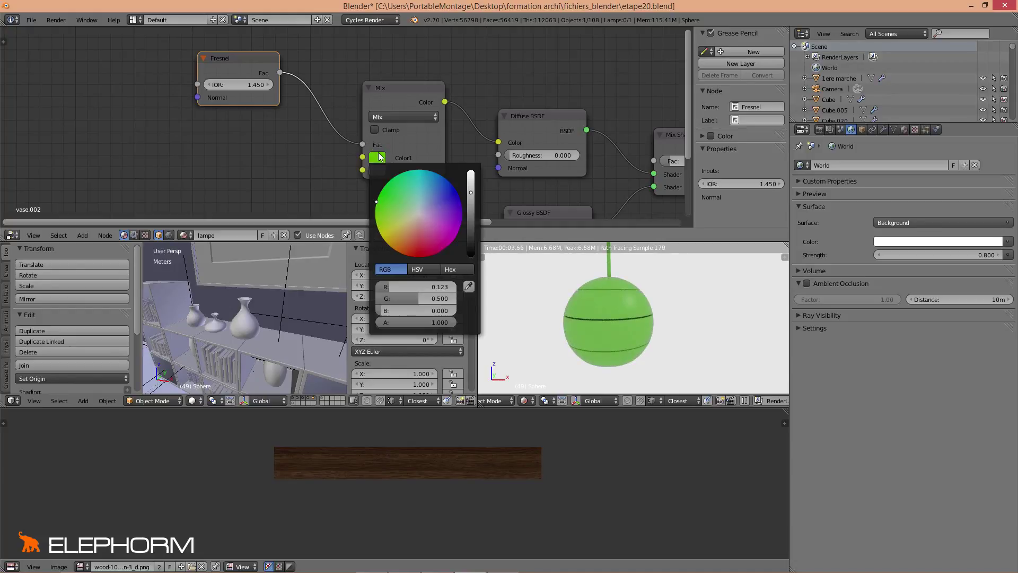
drag(394, 202, 419, 213)
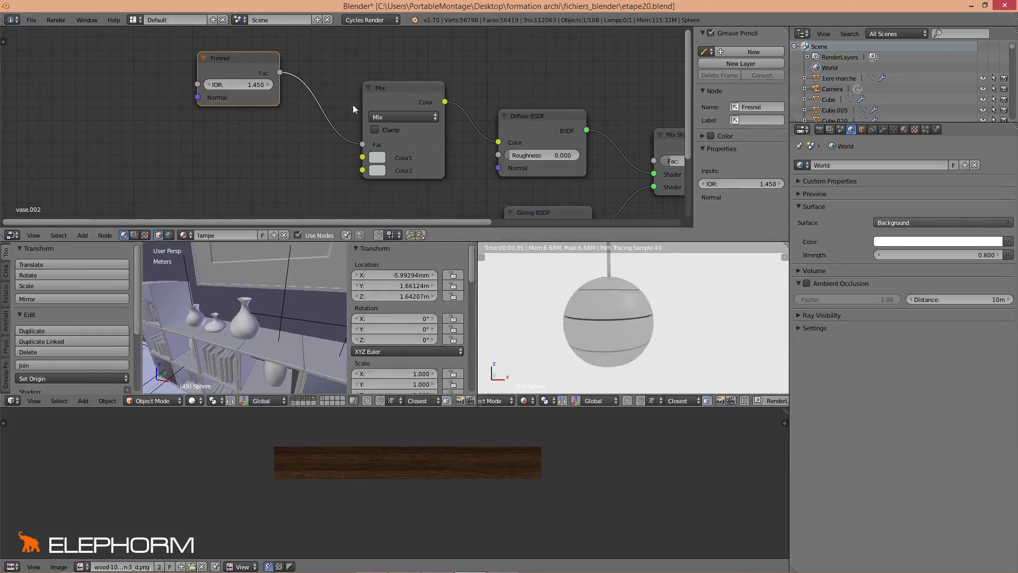
click(379, 157)
drag(469, 186, 471, 227)
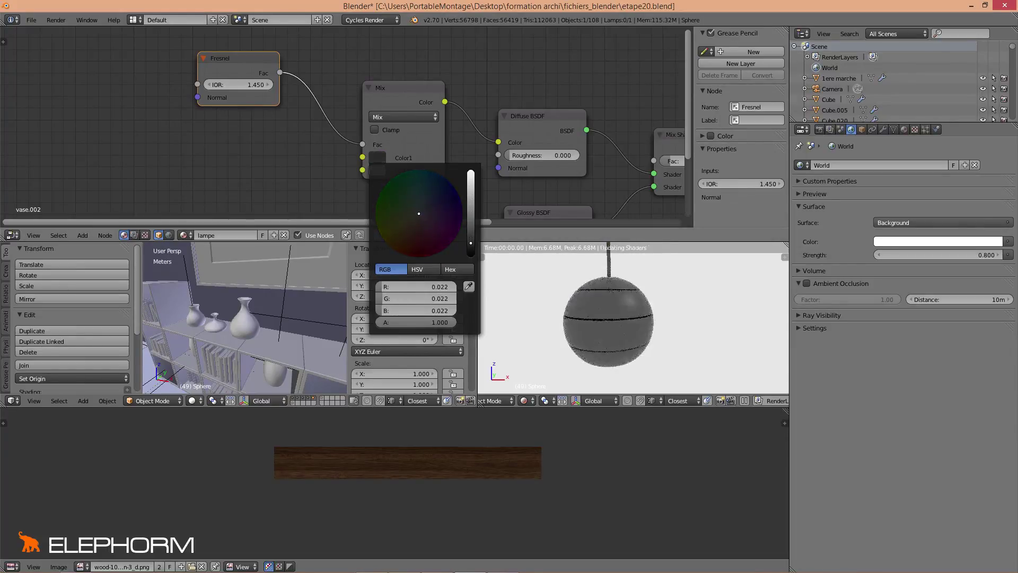
scroll(624, 301, up, 2)
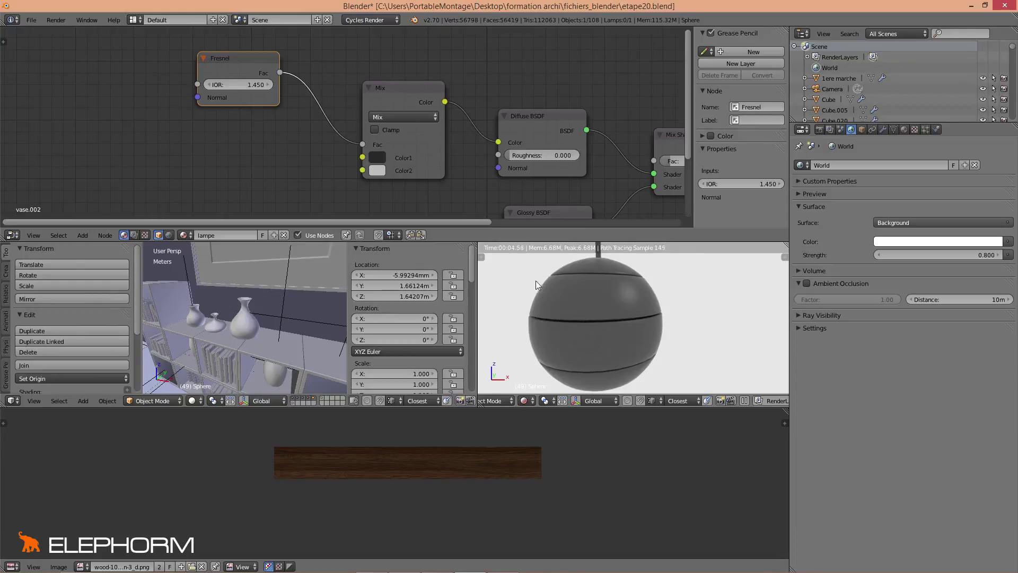
scroll(532, 298, up, 3)
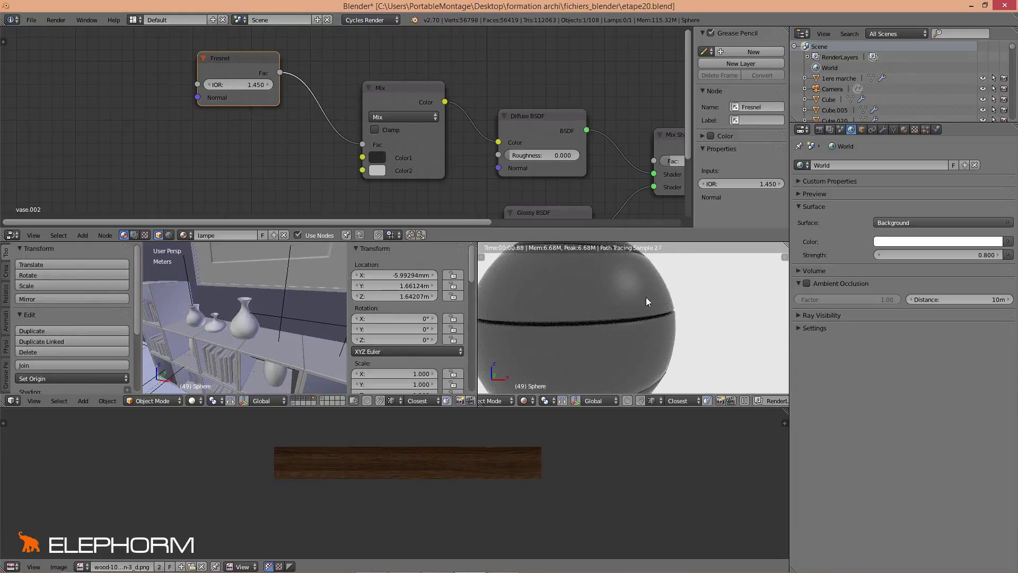
shift+middle_drag(625, 326, 656, 316)
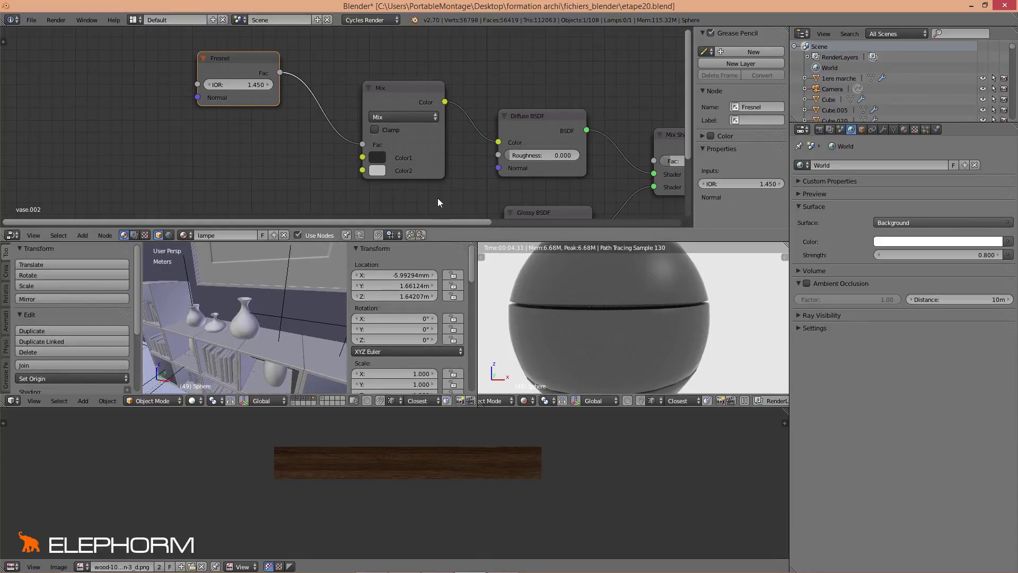
Step: Keep the Mix node's Color2 a neutral light grey, darken Color1 to near black, and inspect the rendered lamp
click(378, 171)
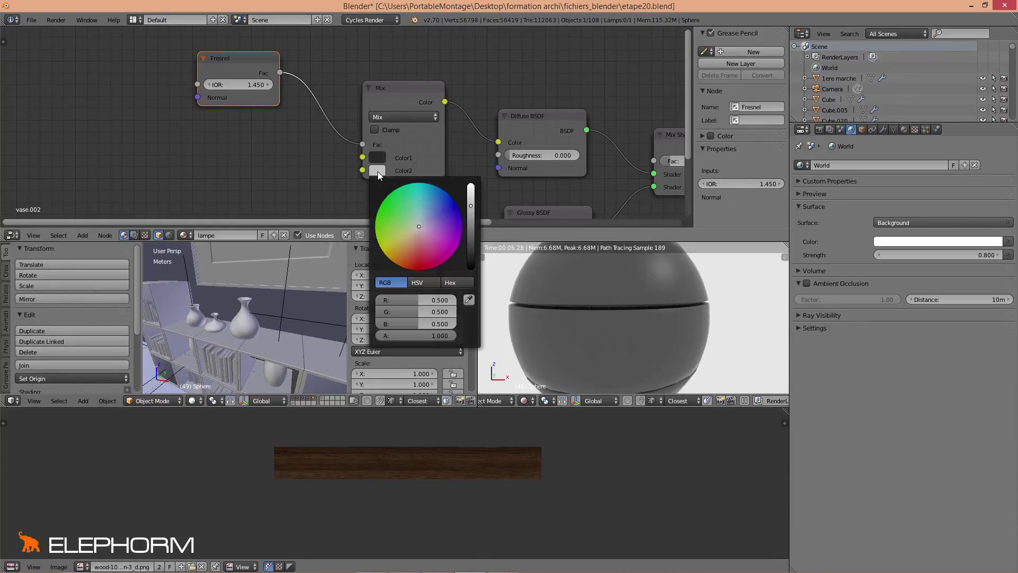
drag(397, 202, 419, 226)
click(380, 159)
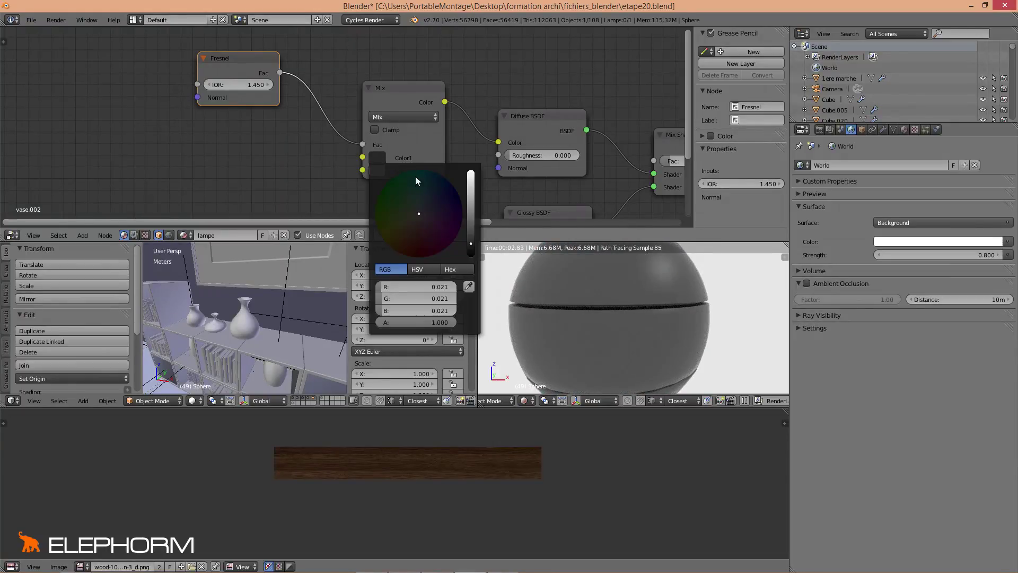
drag(474, 234, 471, 256)
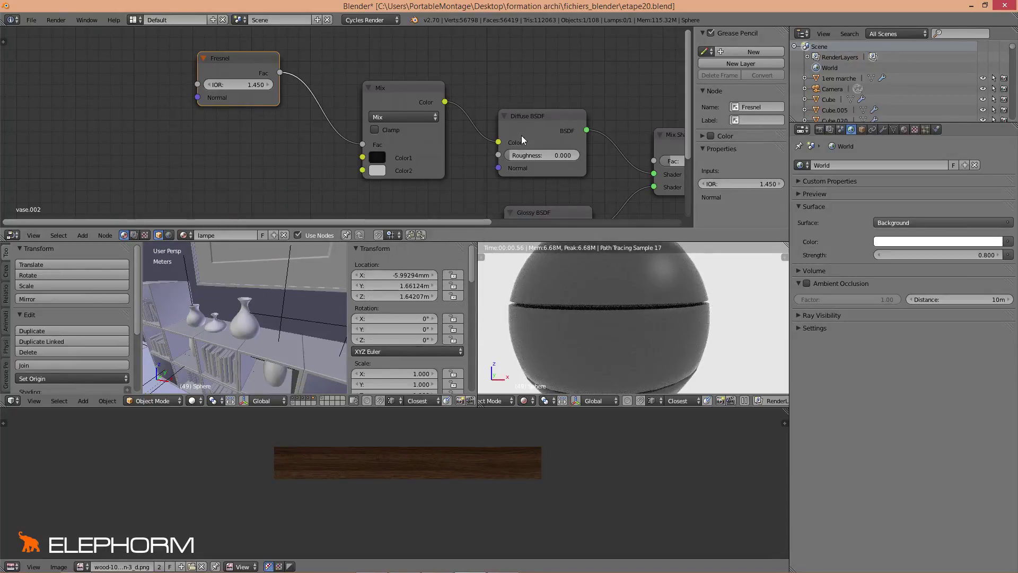
scroll(549, 156, down, 1)
scroll(548, 154, down, 1)
middle_drag(545, 153, 517, 95)
scroll(601, 281, down, 4)
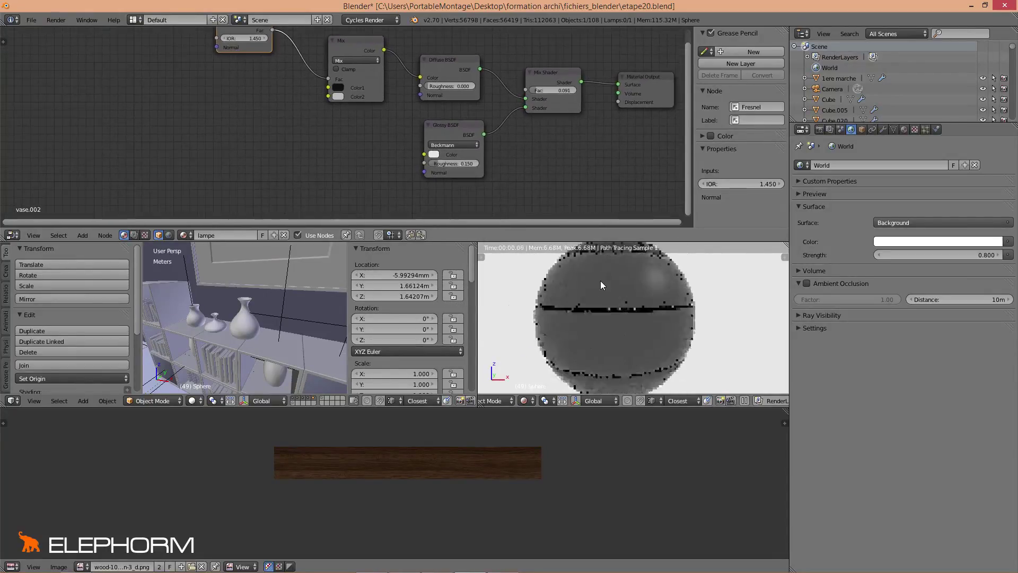
scroll(610, 283, down, 3)
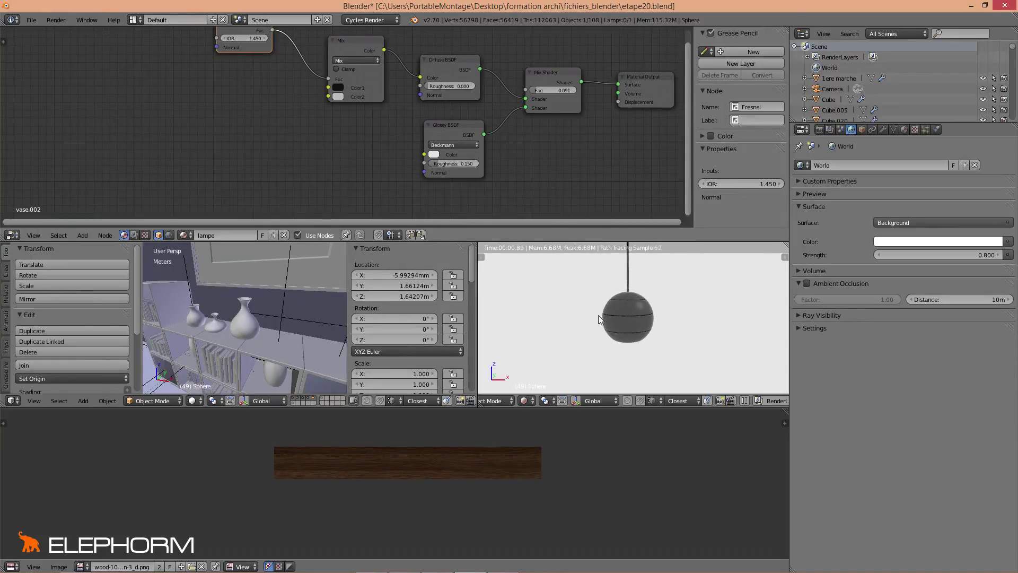
Step: Return to the full scene in solid shading and link the lampe material to the other two hanging sphere lamps
middle_drag(599, 315, 624, 314)
key(shift+z)
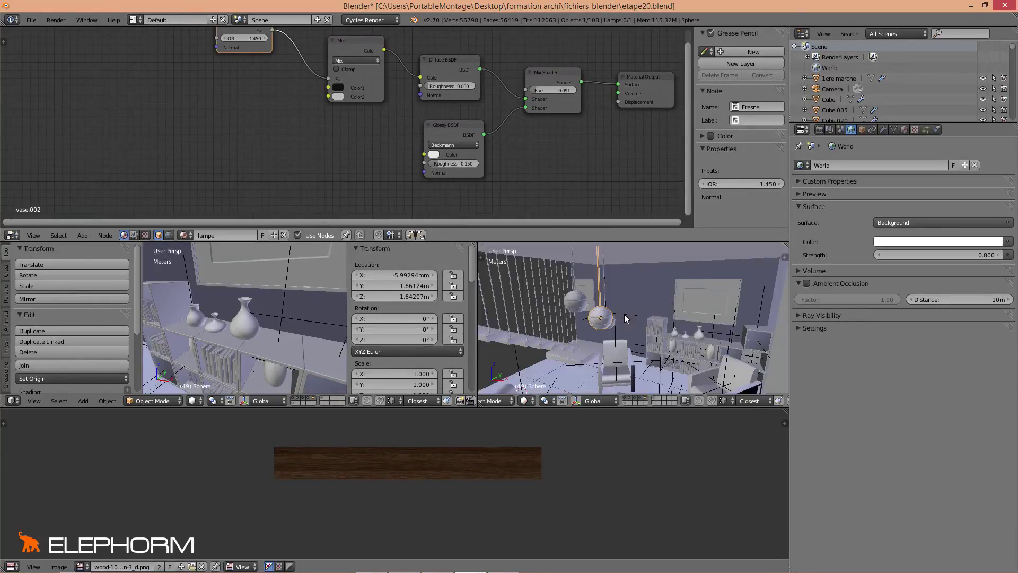
middle_drag(584, 319, 522, 307)
right_click(534, 297)
shift+right_click(565, 321)
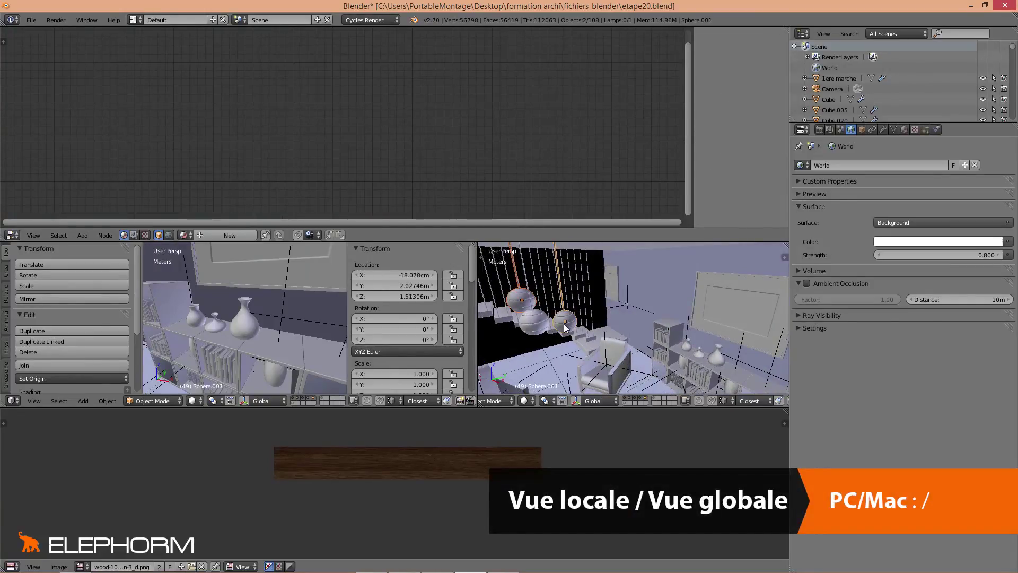
shift+right_click(537, 327)
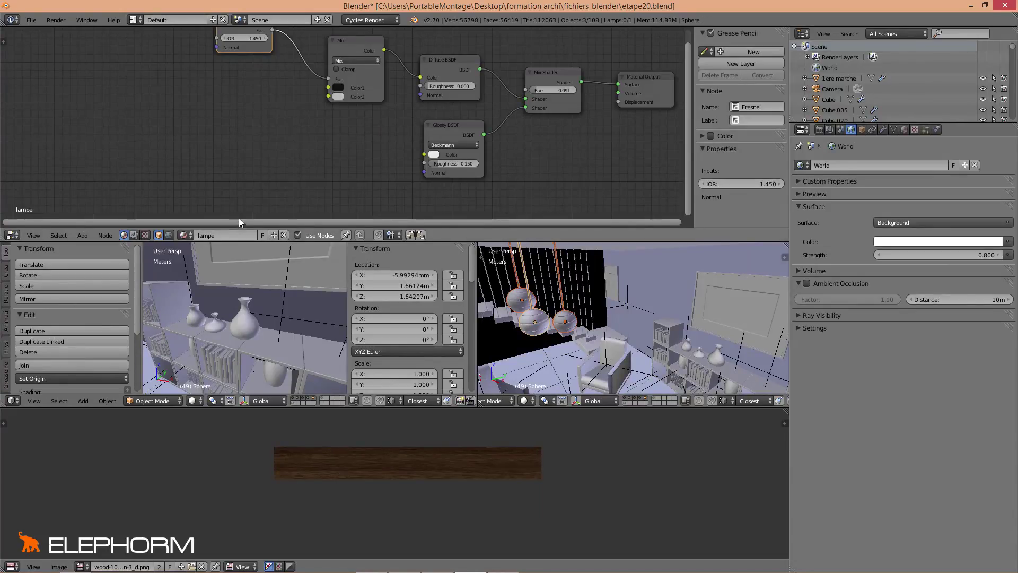
middle_drag(626, 318, 610, 340)
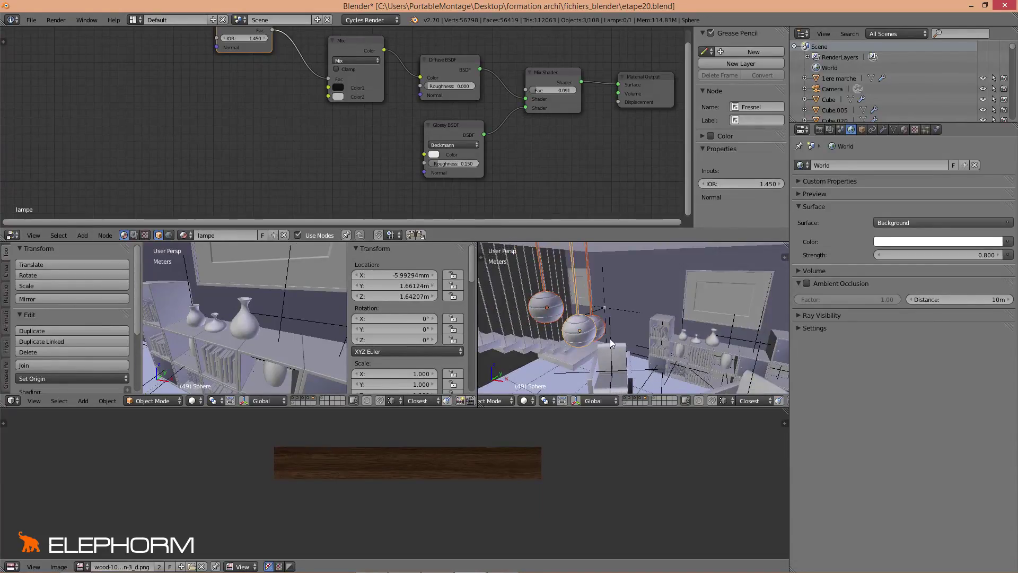
key(ctrl+l)
click(610, 339)
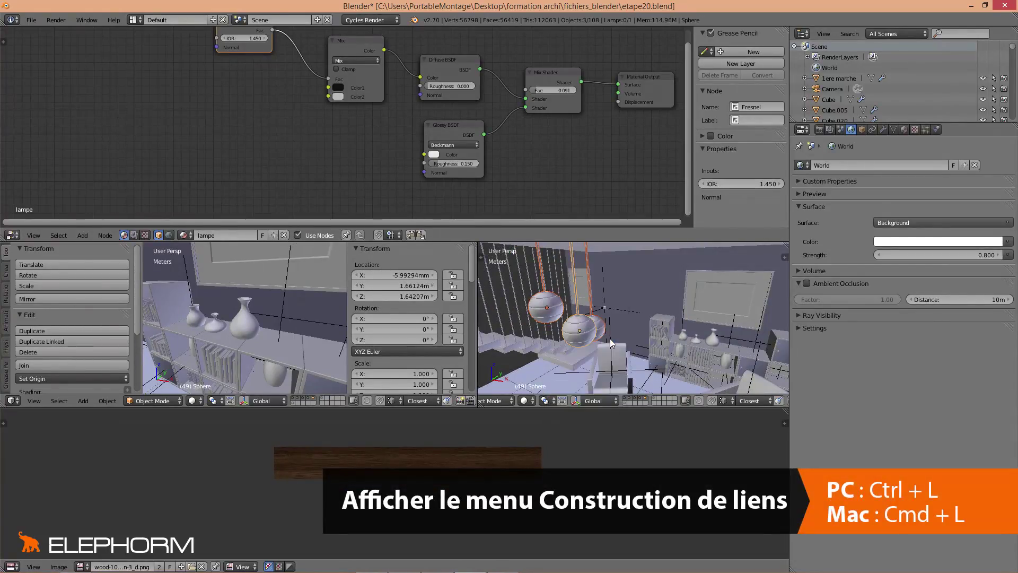
right_click(543, 305)
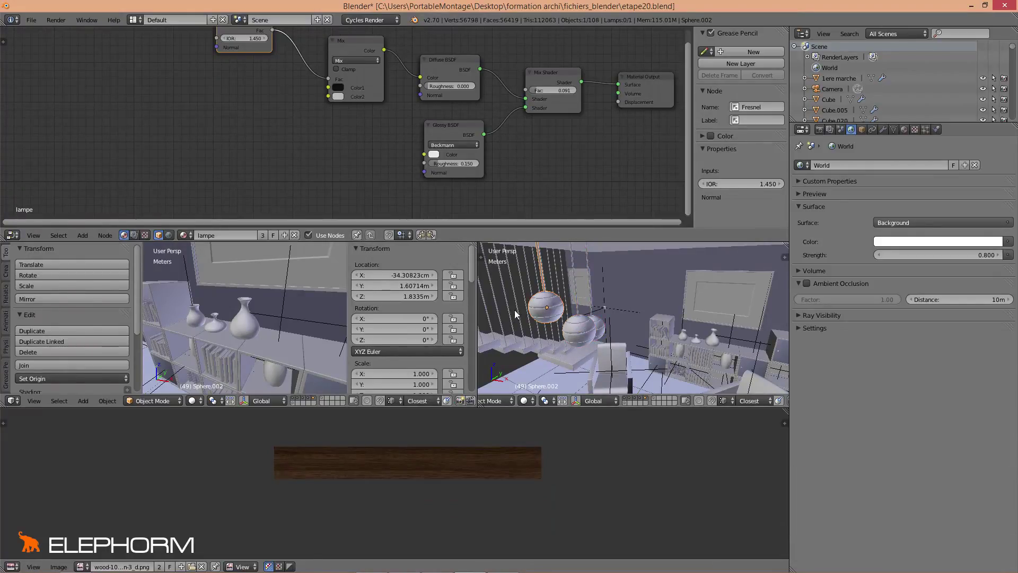
Step: Save the scene as a new file named etape21.blend in the fichiers_blender folder
middle_drag(504, 342, 541, 287)
scroll(626, 317, down, 4)
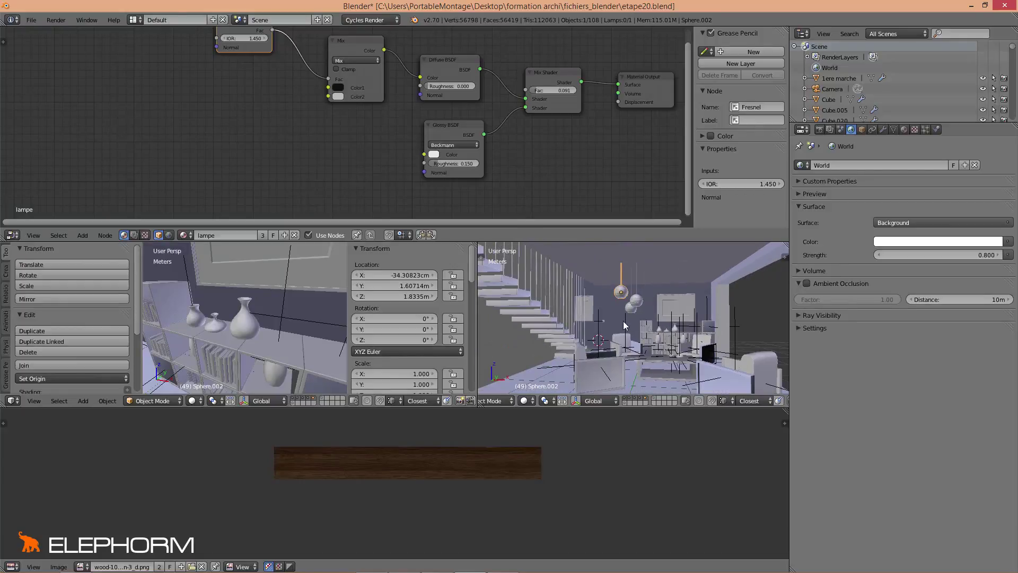
middle_drag(638, 328, 618, 334)
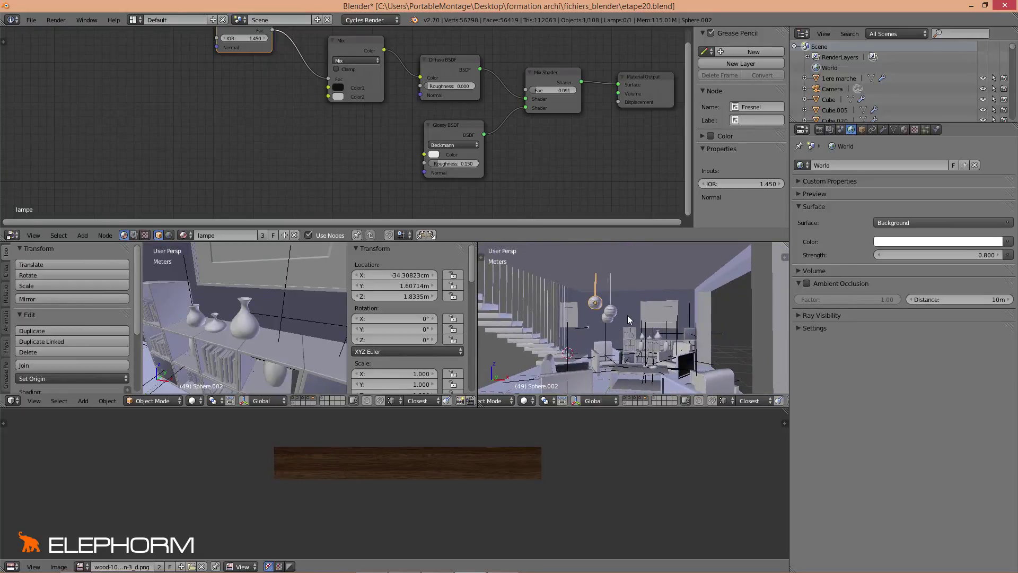
scroll(628, 318, up, 2)
click(31, 20)
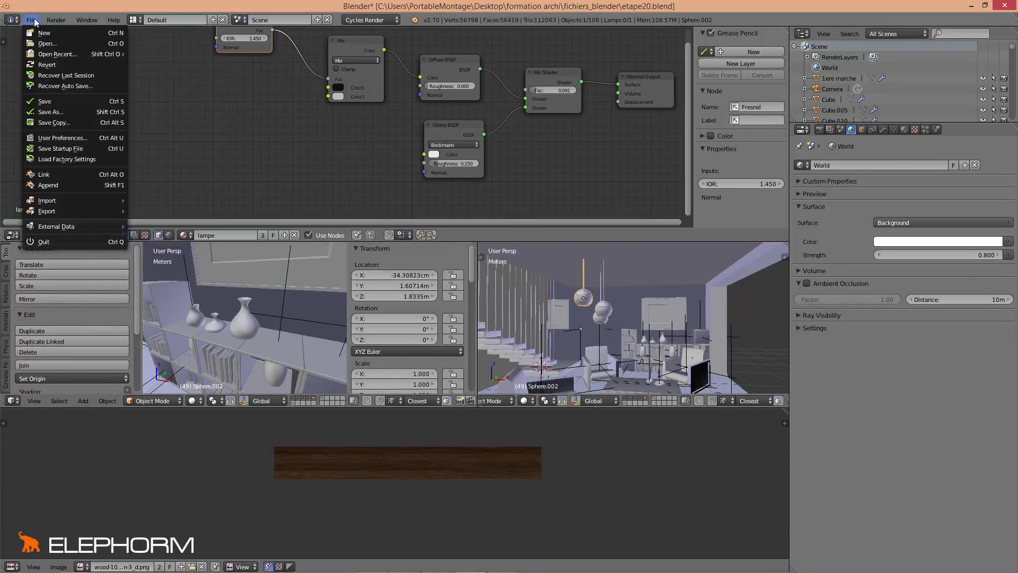
click(48, 108)
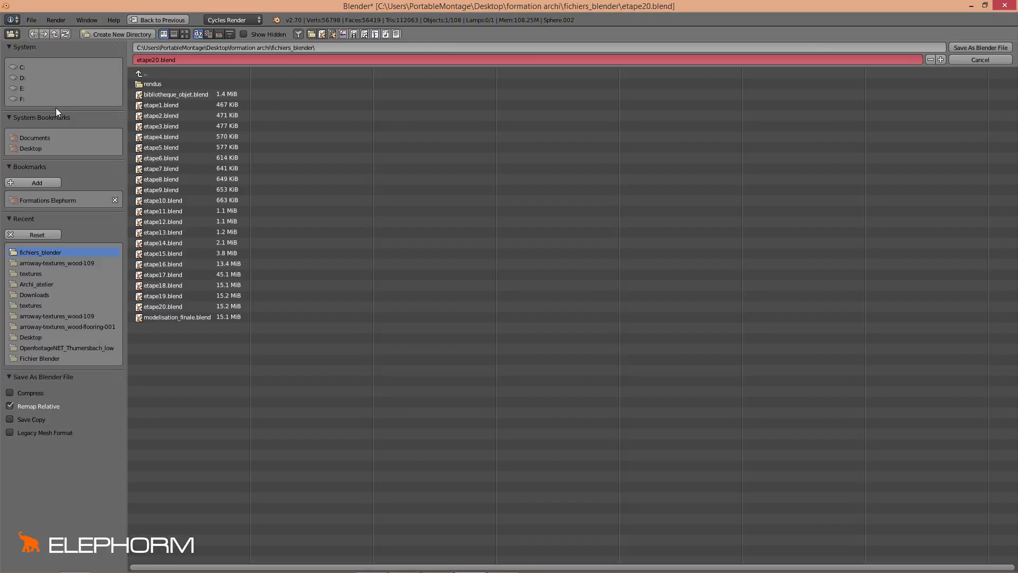
click(942, 59)
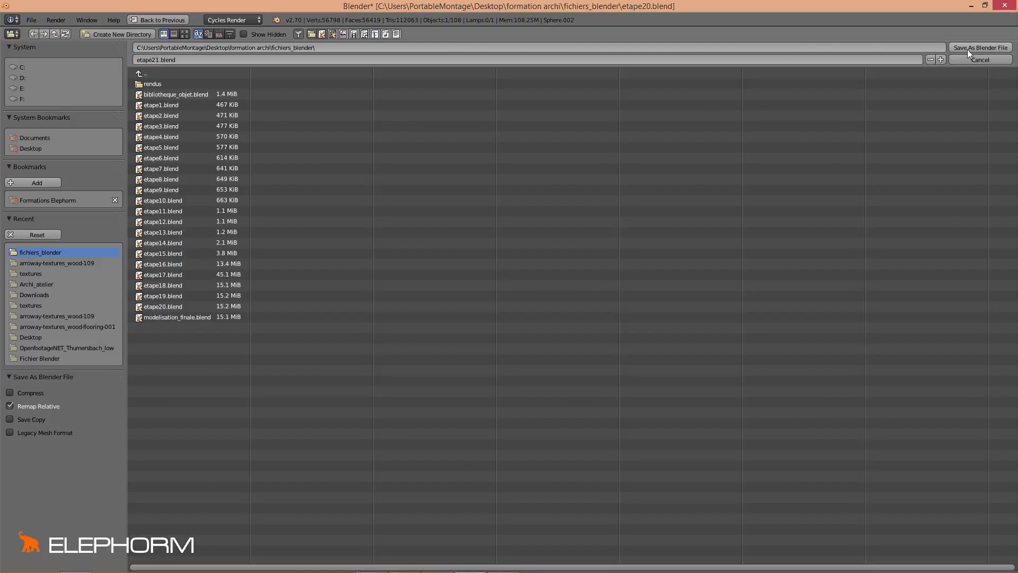
click(968, 48)
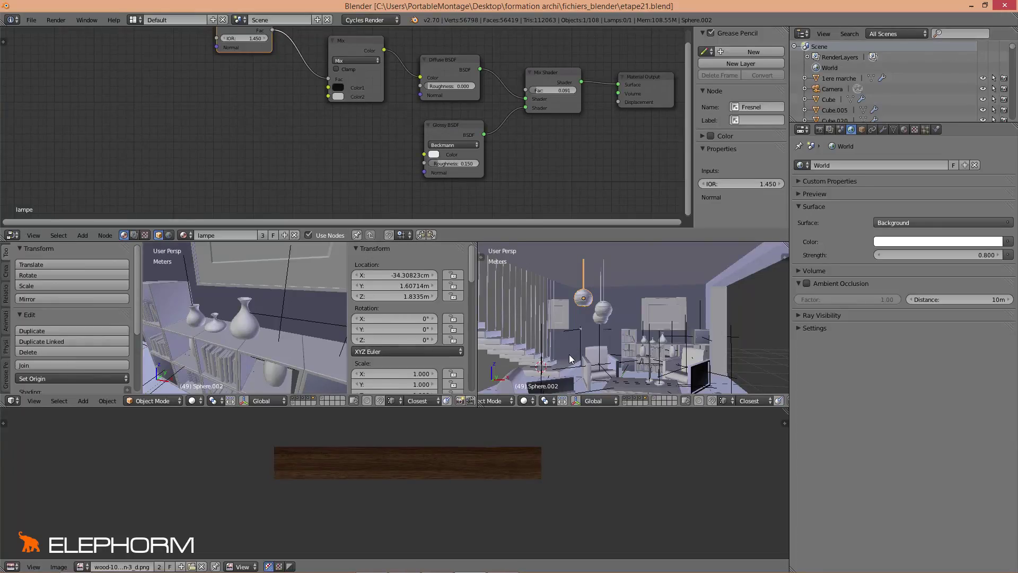